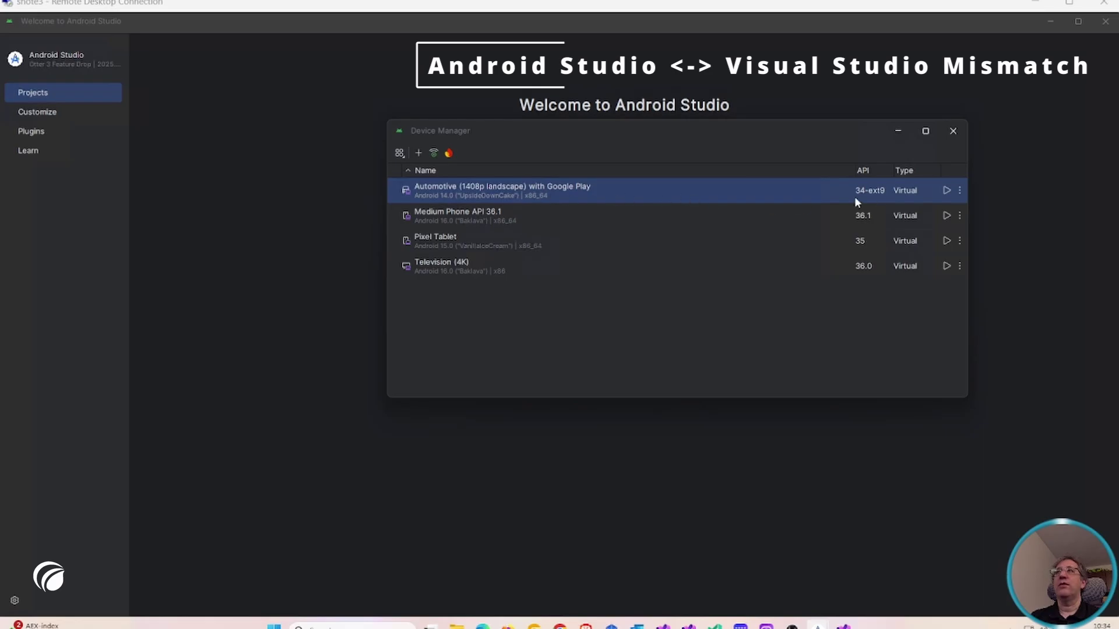
# Examine the API levels of the virtual devices in Android Studio's Device Manager.
pyautogui.click(579, 215)
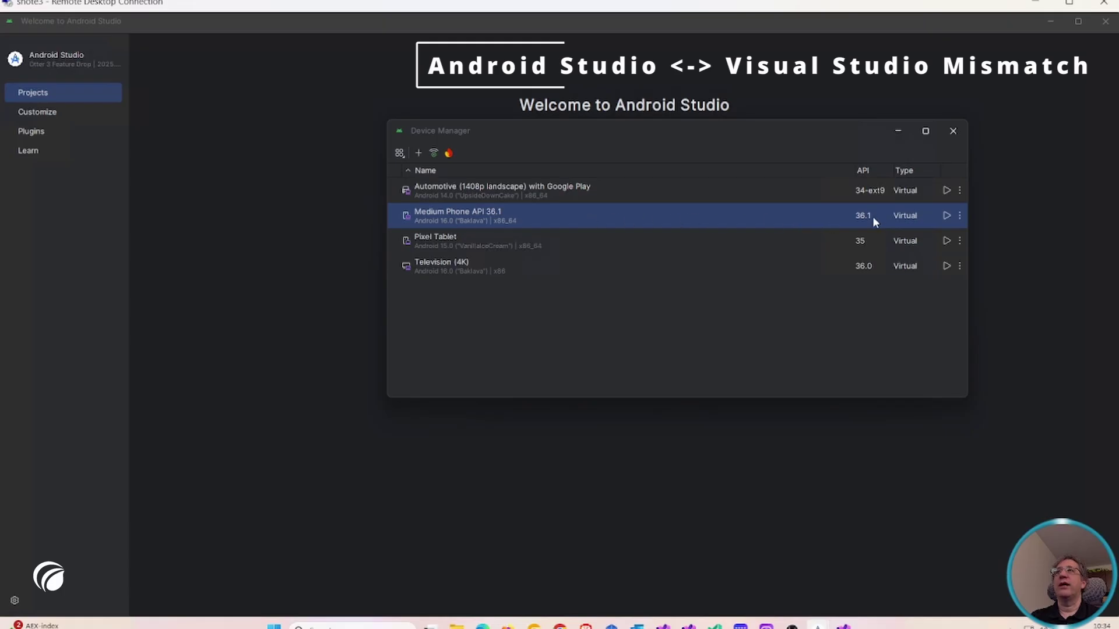
pyautogui.click(563, 239)
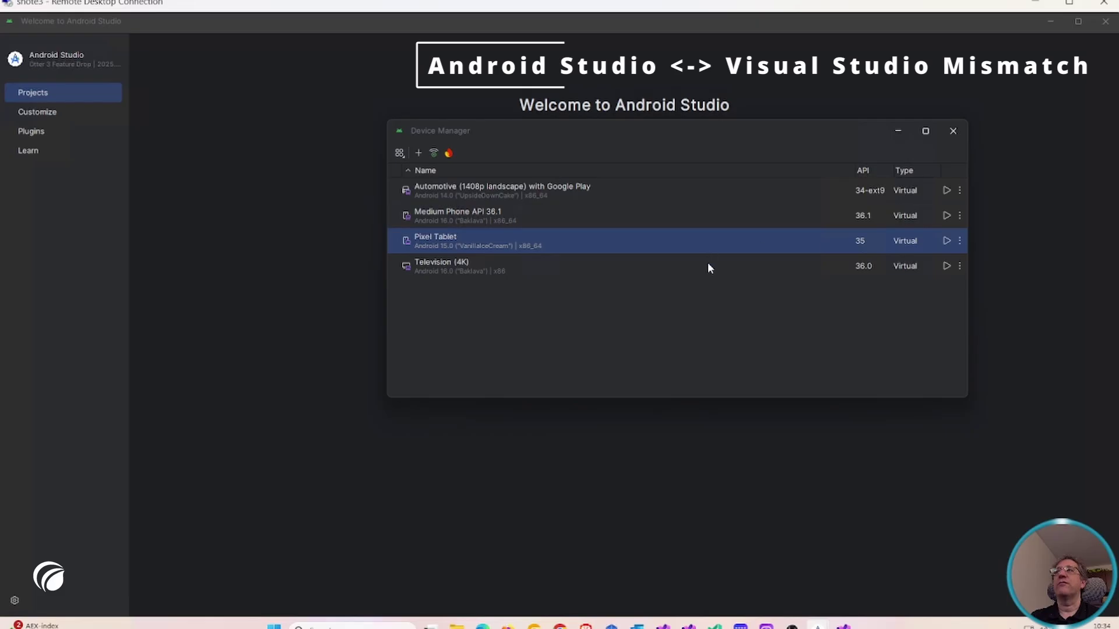
pyautogui.click(473, 274)
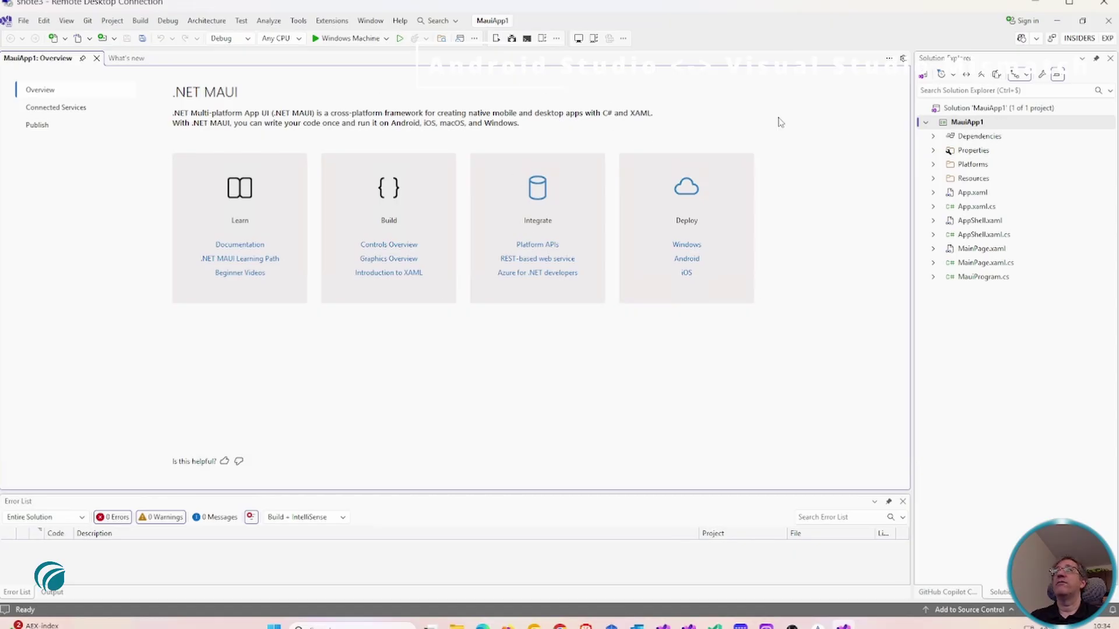
# Open the Android Device Manager in Visual Studio and examine the status of each listed virtual device.
pyautogui.click(496, 38)
pyautogui.click(498, 427)
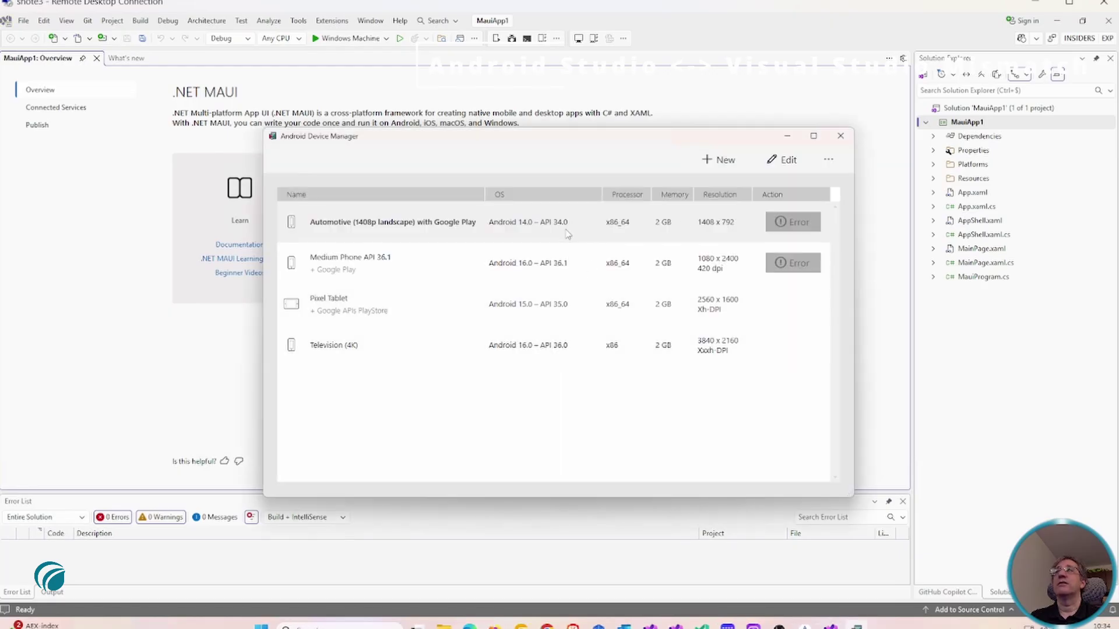
pyautogui.click(612, 267)
pyautogui.click(651, 309)
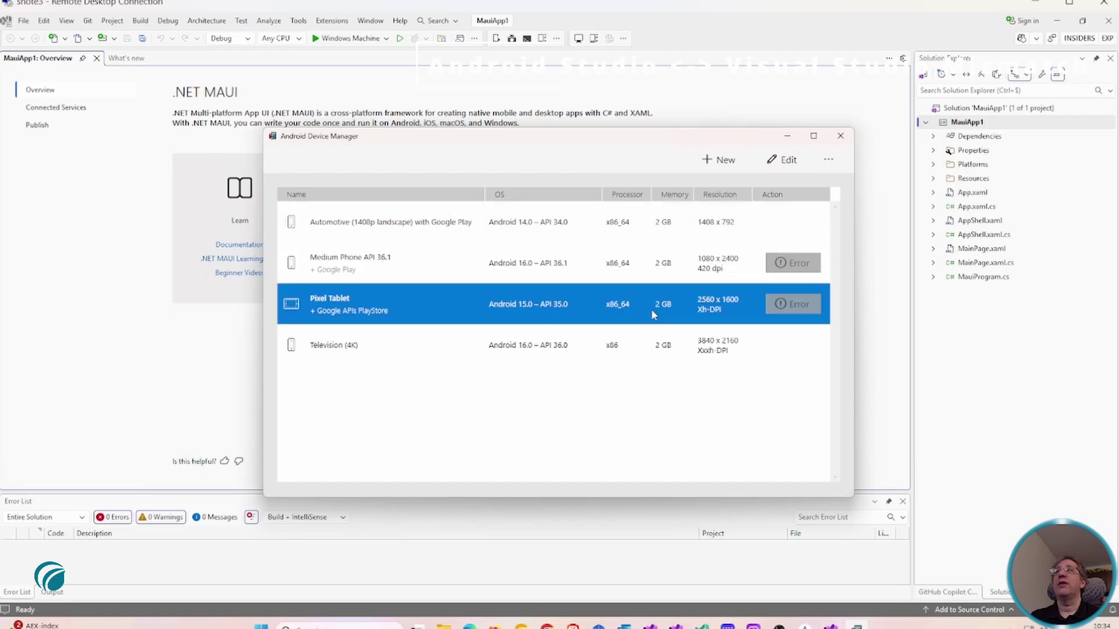
pyautogui.click(656, 352)
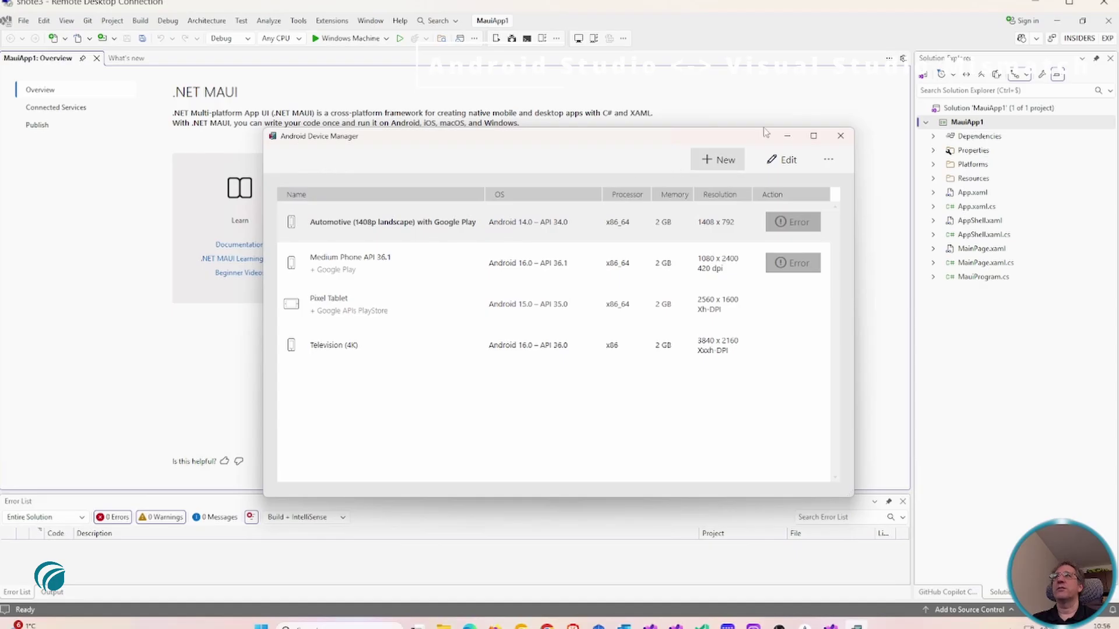
# Create a new virtual device based on Pixel 9 Pro (+ Store) with Android 14.0 – API 34.
pyautogui.click(715, 166)
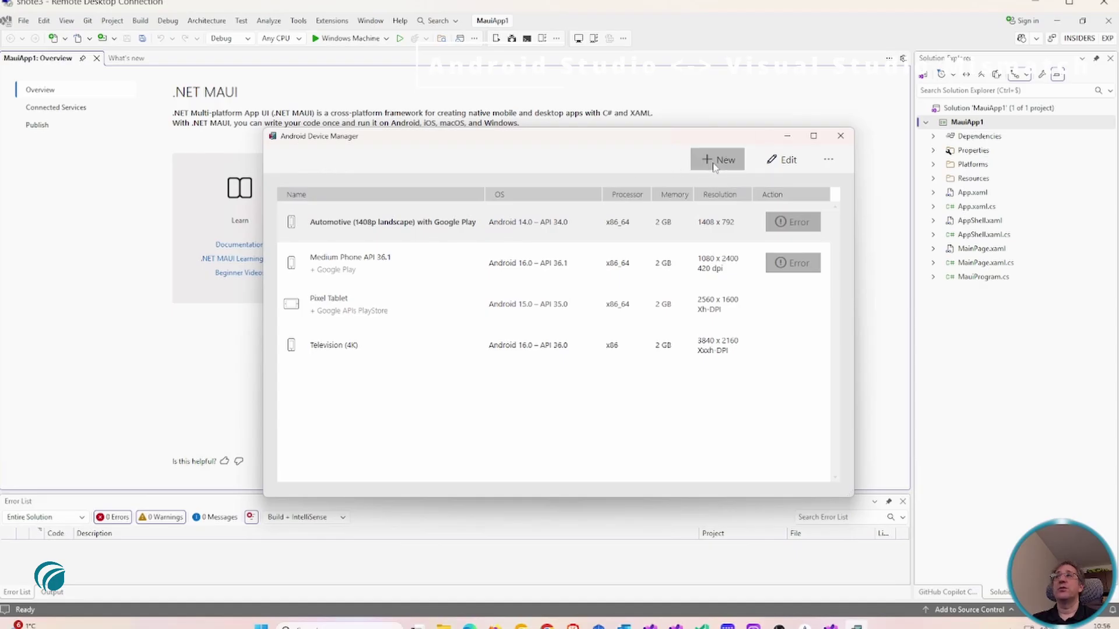
pyautogui.click(401, 357)
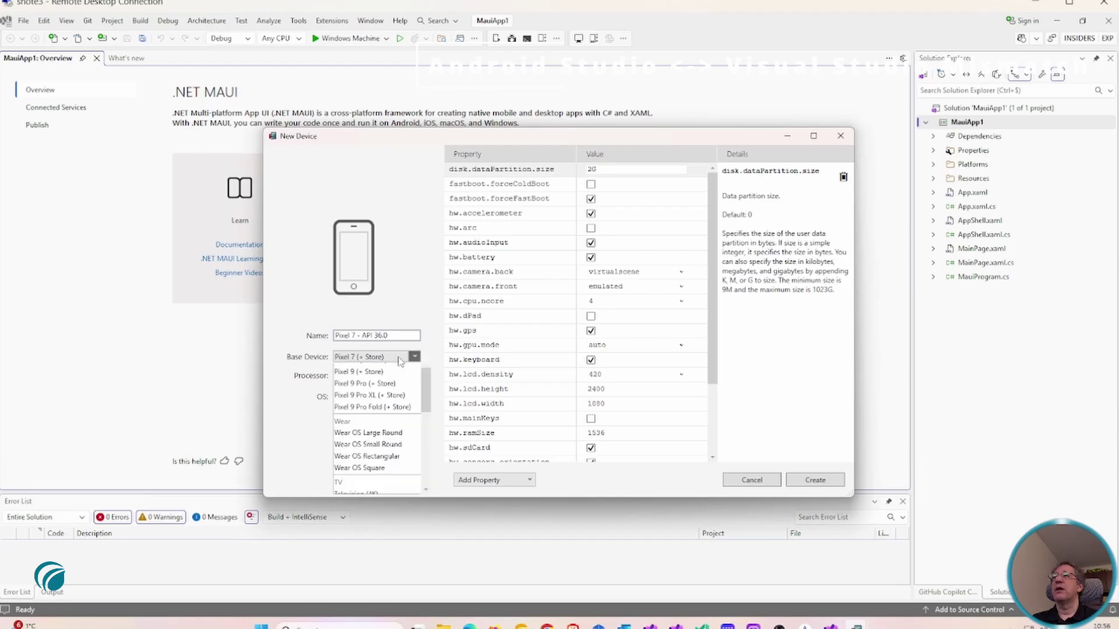
pyautogui.click(373, 462)
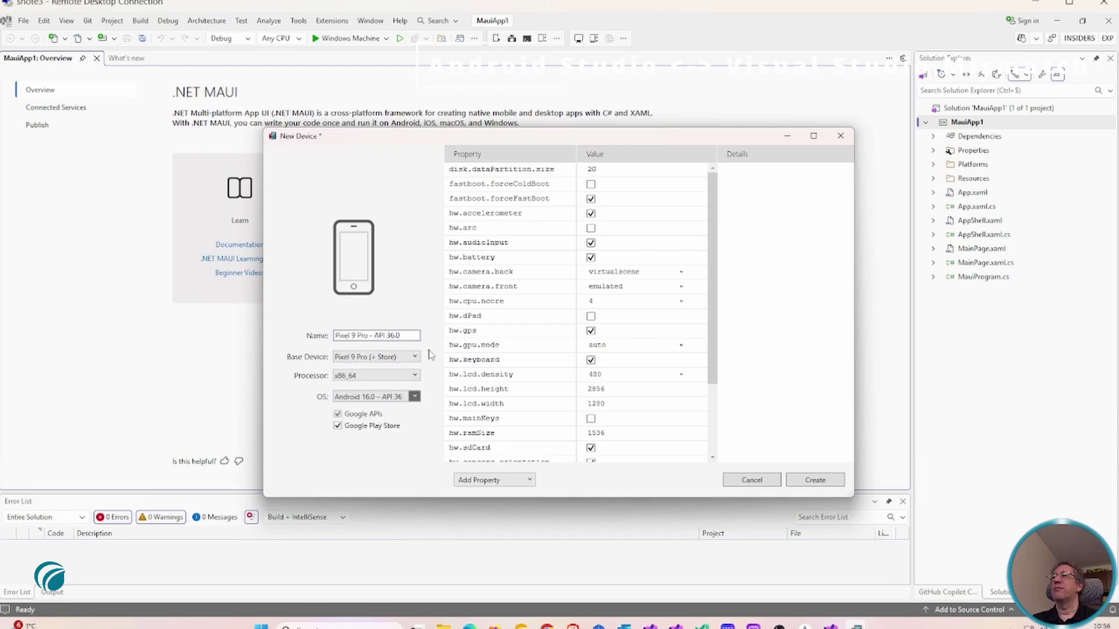
pyautogui.click(408, 396)
pyautogui.click(405, 448)
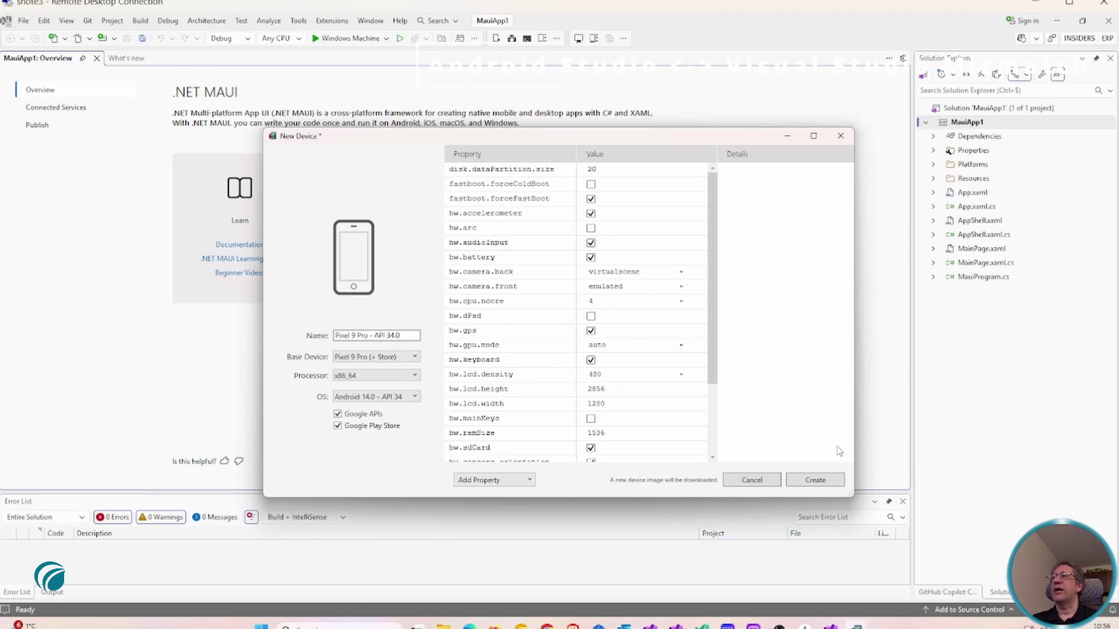
pyautogui.click(811, 481)
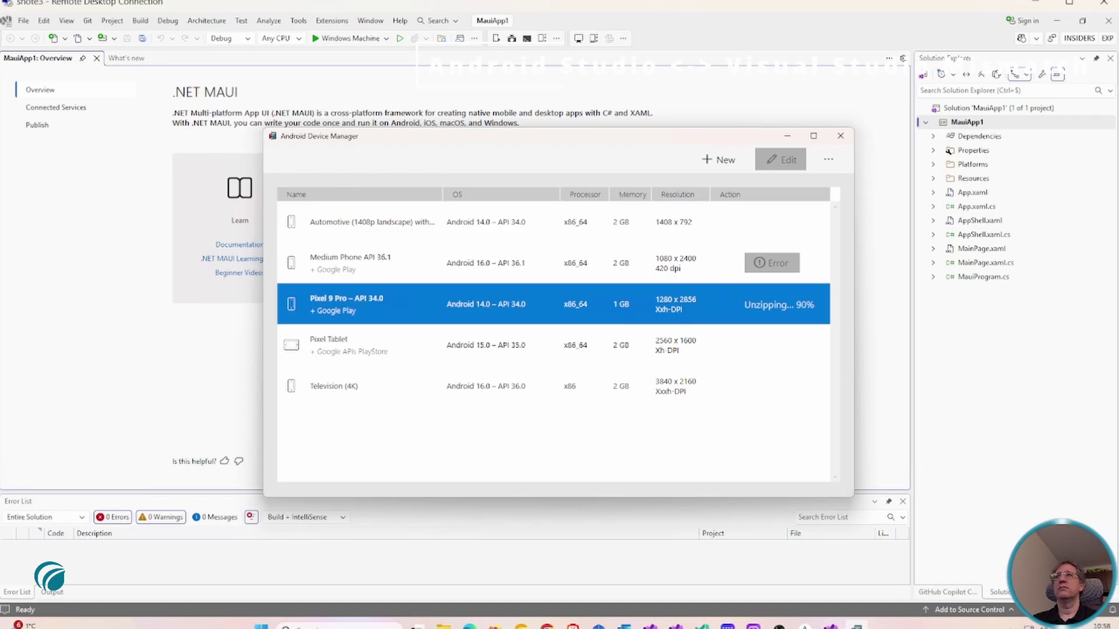
pyautogui.click(638, 315)
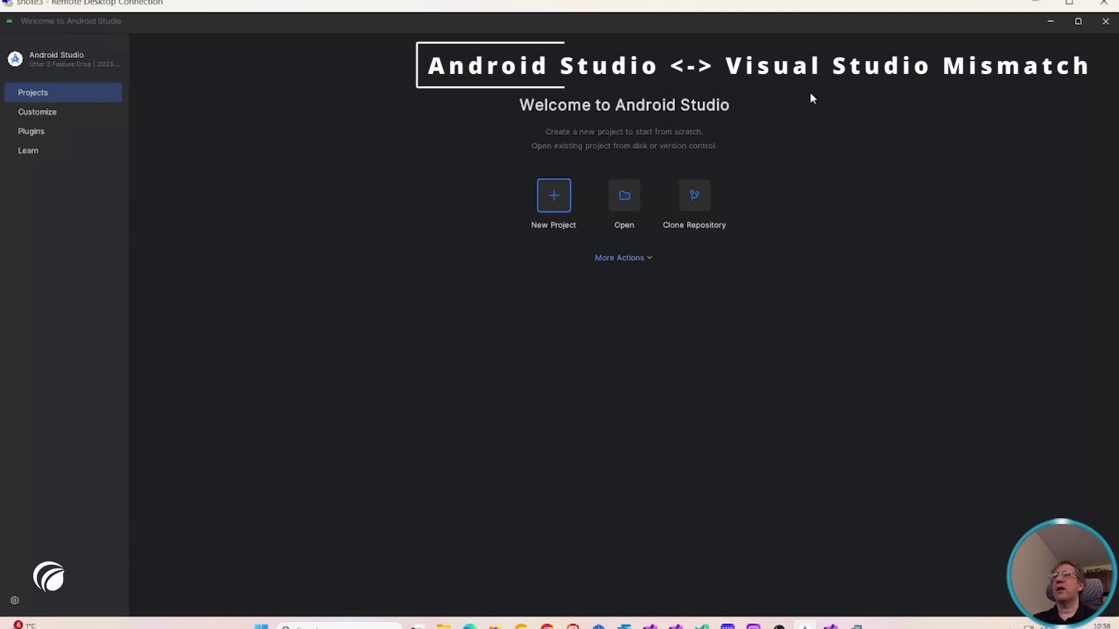
# Open the Virtual Device Manager in Android Studio and check its device list.
pyautogui.click(641, 258)
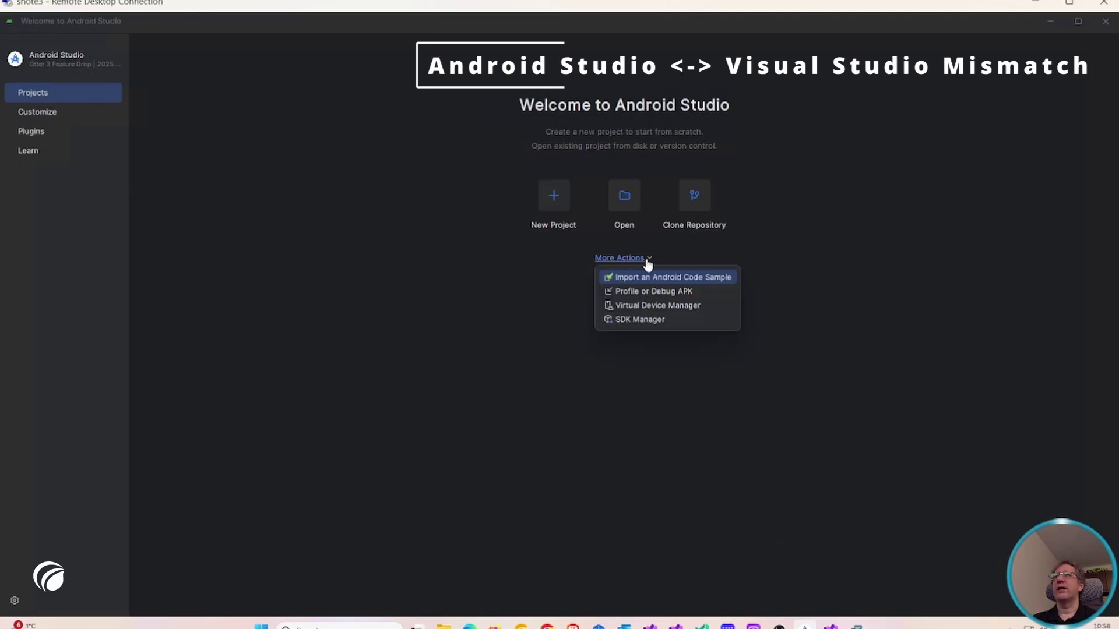
pyautogui.click(711, 306)
pyautogui.click(475, 243)
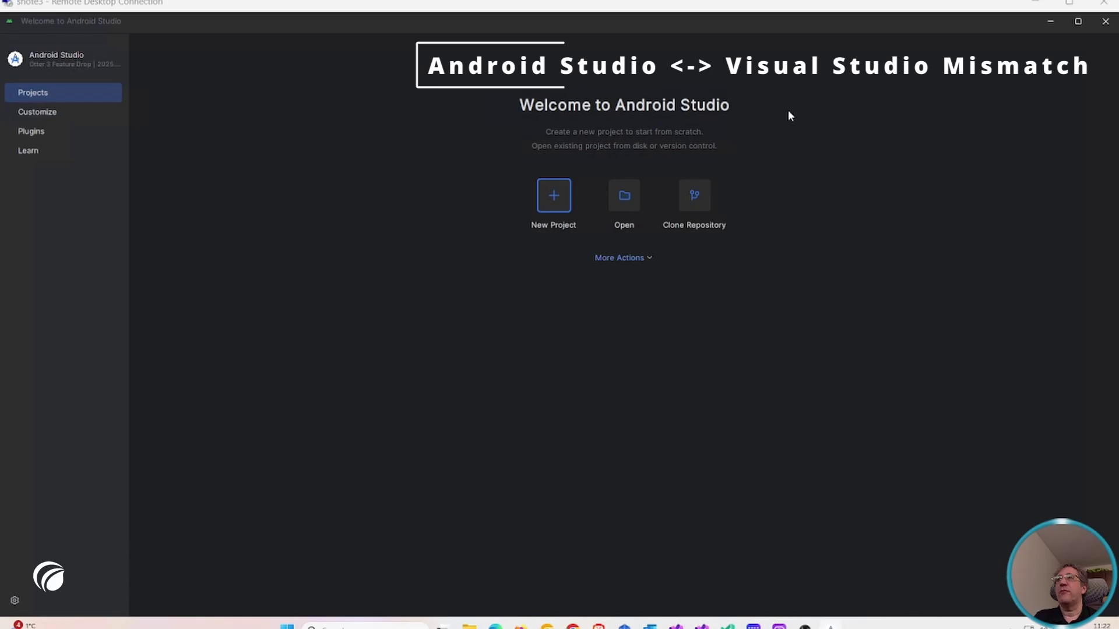
# Open the SDK Manager in Android Studio and copy the full Android SDK Location path.
pyautogui.click(649, 259)
pyautogui.click(667, 320)
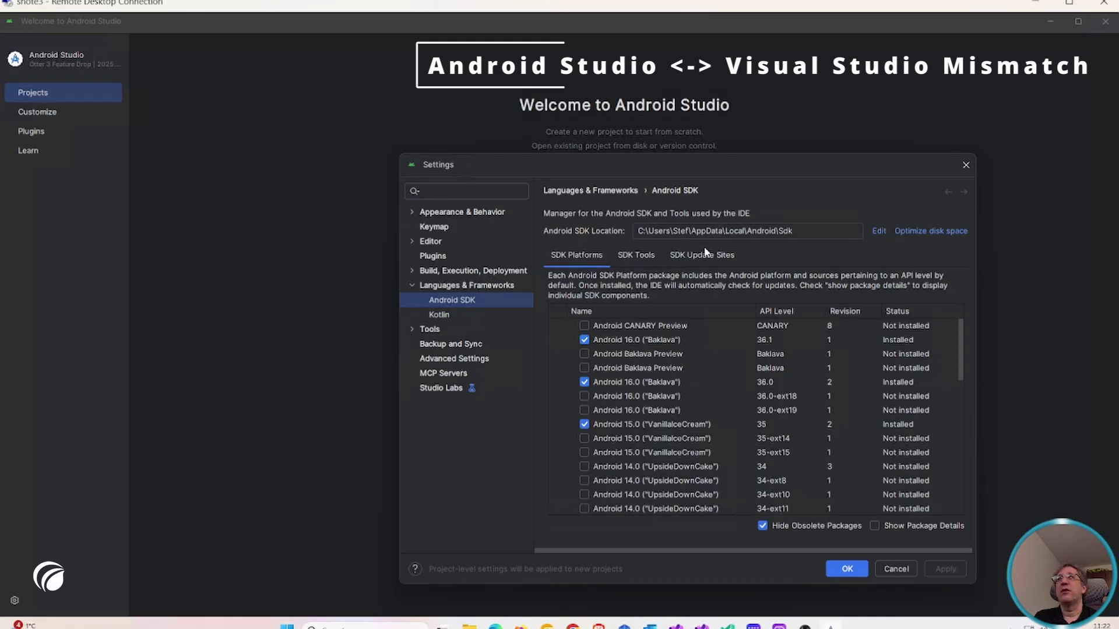
pyautogui.click(827, 236)
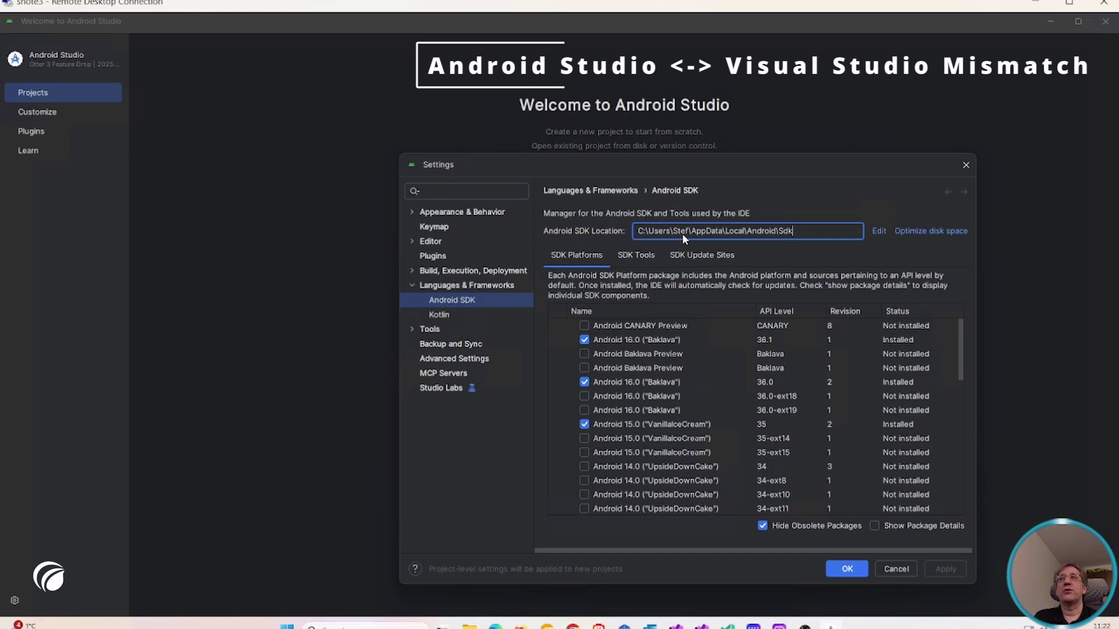
pyautogui.click(733, 230)
pyautogui.moveTo(819, 226); pyautogui.dragTo(618, 233)
pyautogui.hotkey('ctrl', 'c')
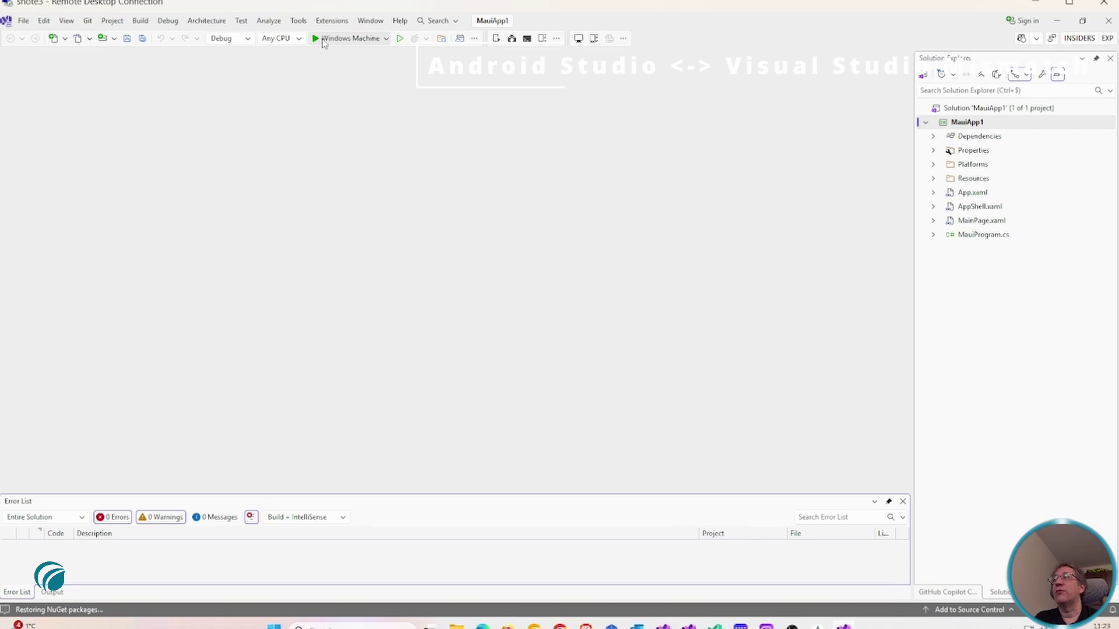
# Switch to Visual Studio, open its Options and look through the environment settings.
pyautogui.click(298, 21)
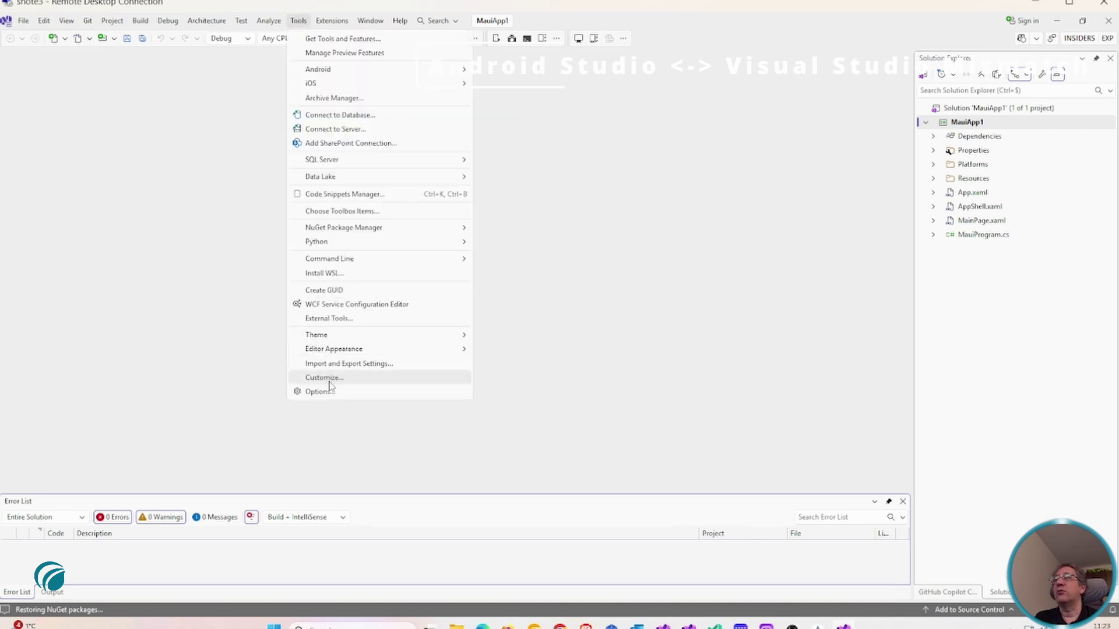
pyautogui.click(327, 391)
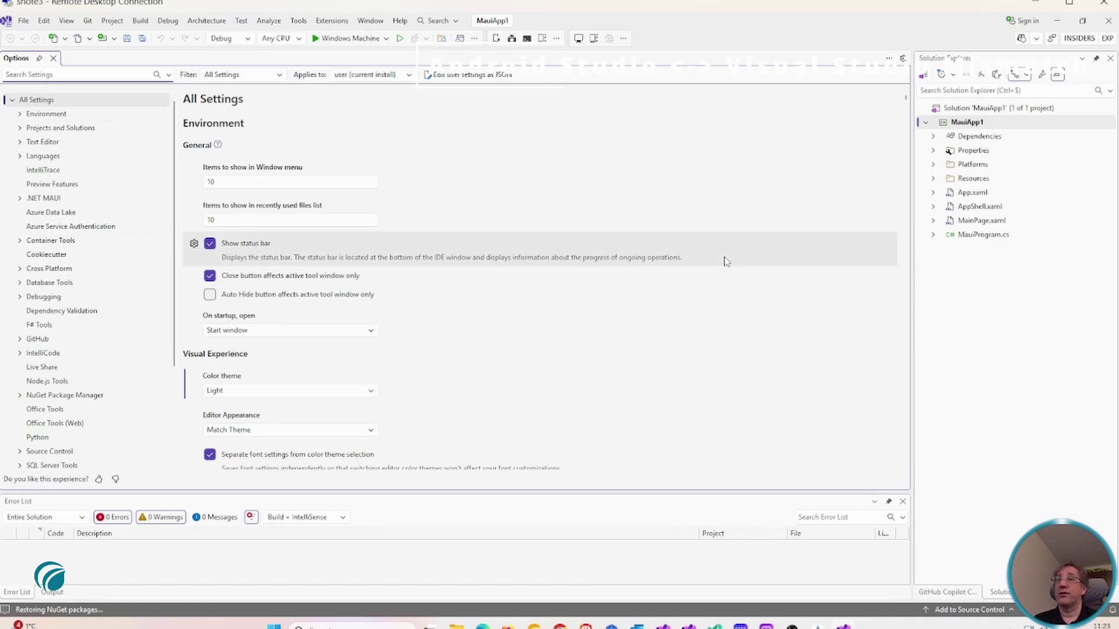
pyautogui.scroll(-5, 644, 260)
pyautogui.scroll(-8, 645, 259)
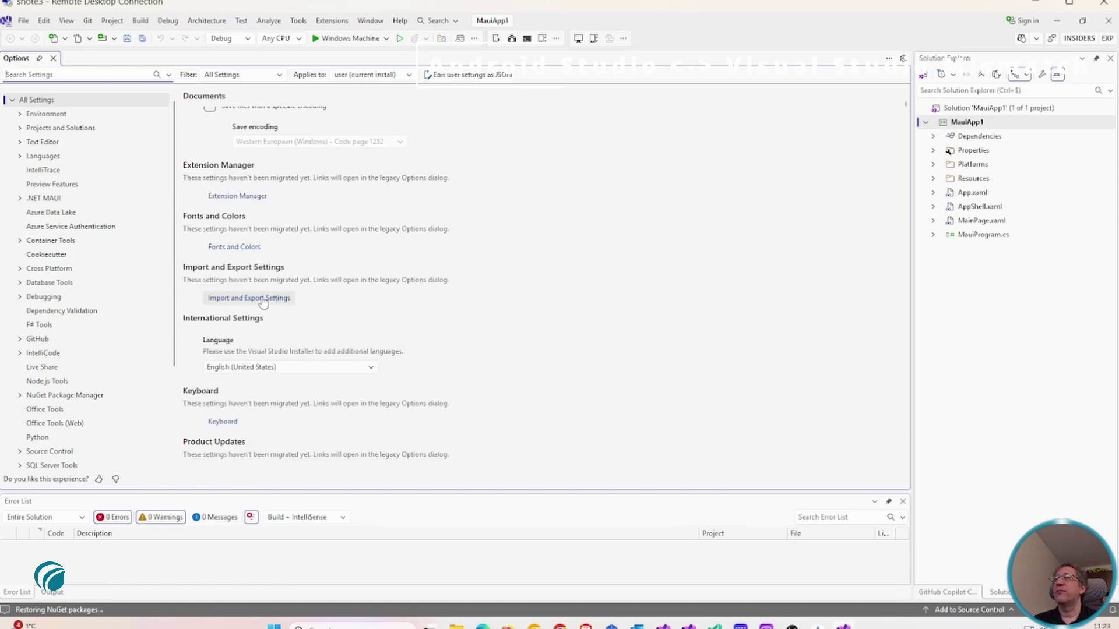
pyautogui.click(263, 299)
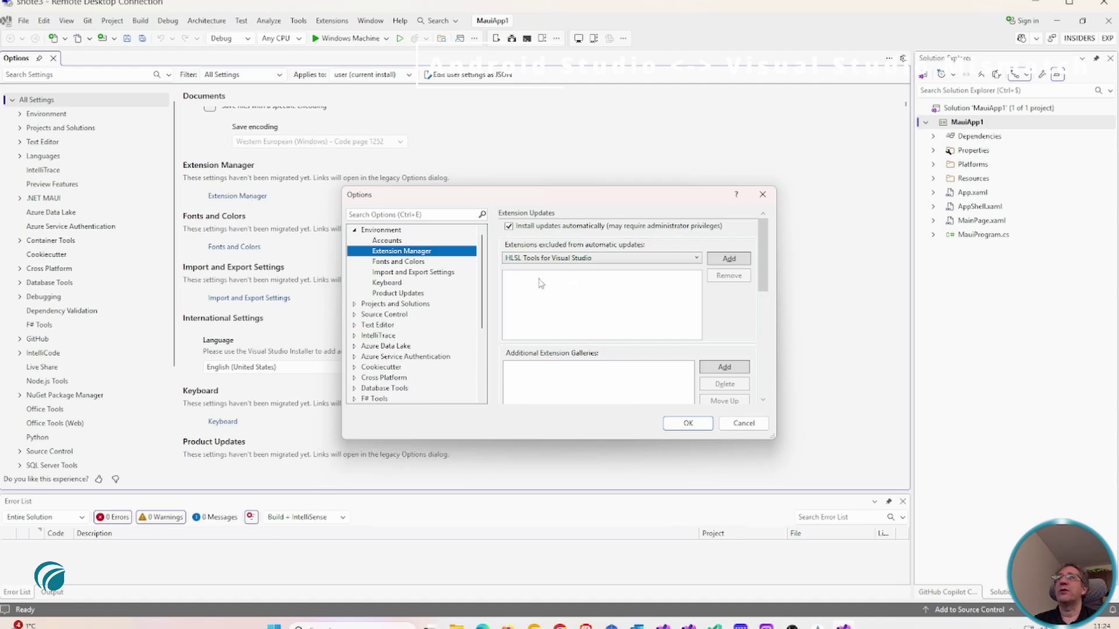
pyautogui.moveTo(773, 436); pyautogui.dragTo(991, 567)
pyautogui.click(414, 214)
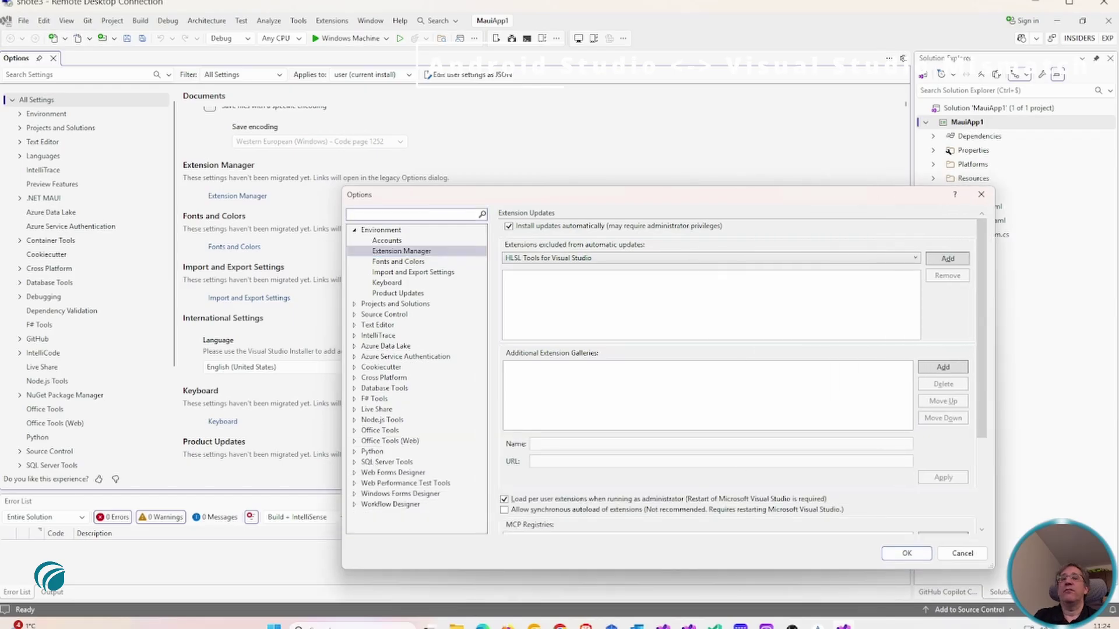
pyautogui.write('Xa')
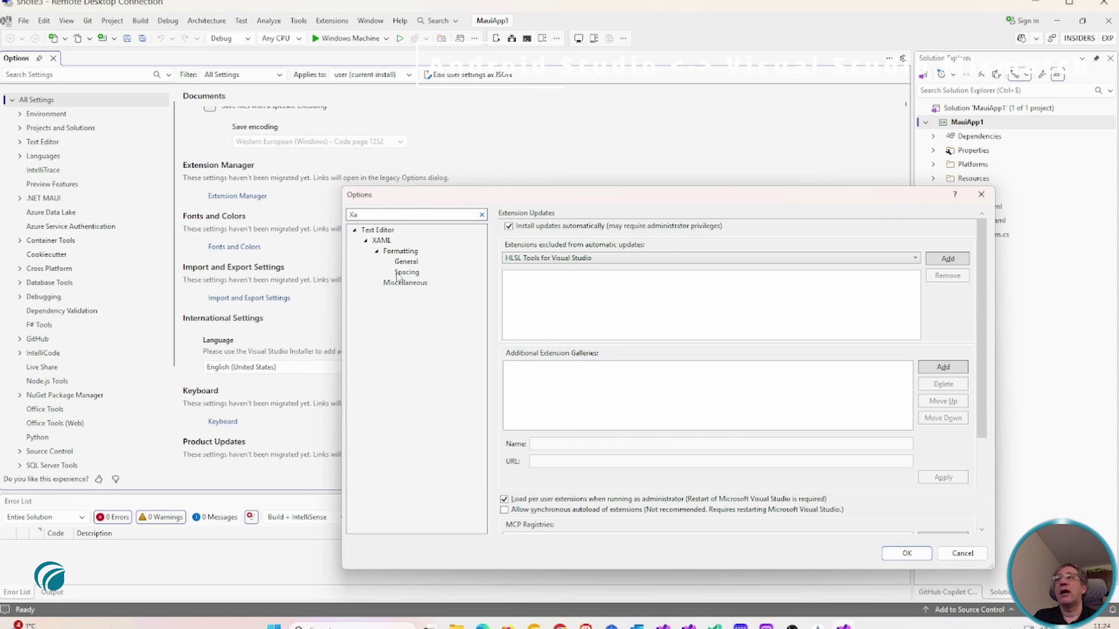
pyautogui.click(982, 195)
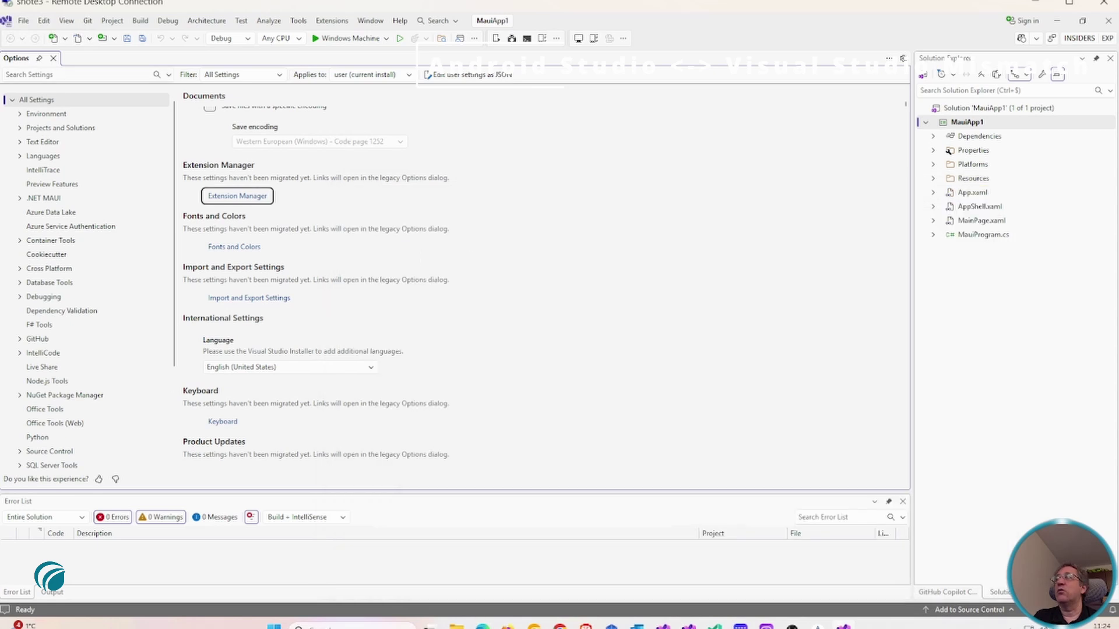
# Search the Visual Studio settings for "Maui" and show the Android SDK Location in the .NET MAUI settings.
pyautogui.write('Maui')
pyautogui.click(65, 174)
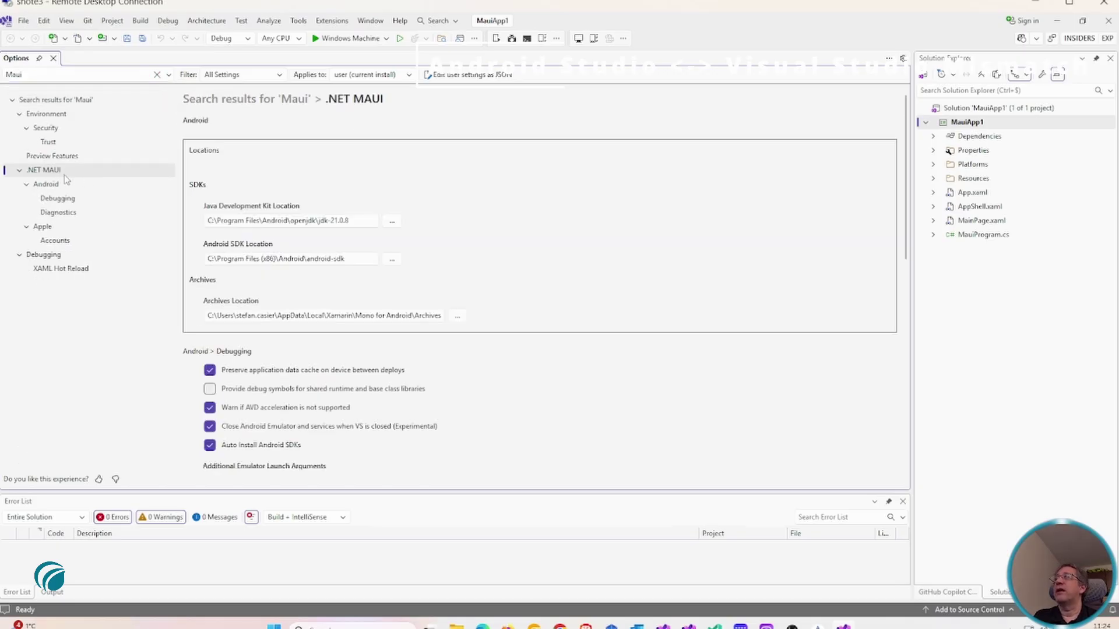
pyautogui.click(348, 221)
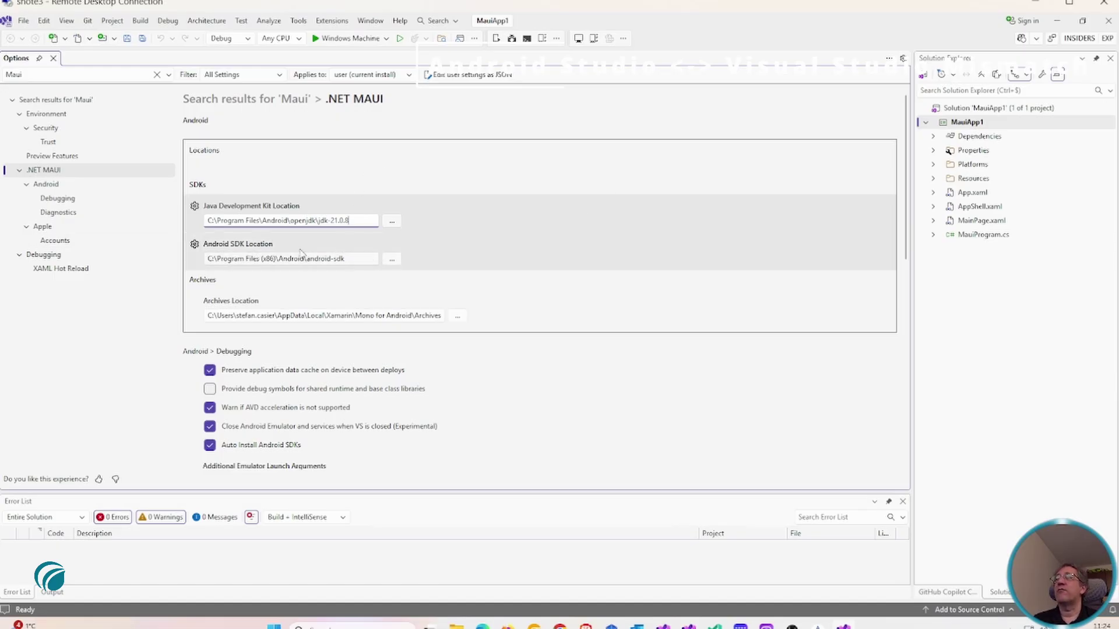
pyautogui.click(345, 259)
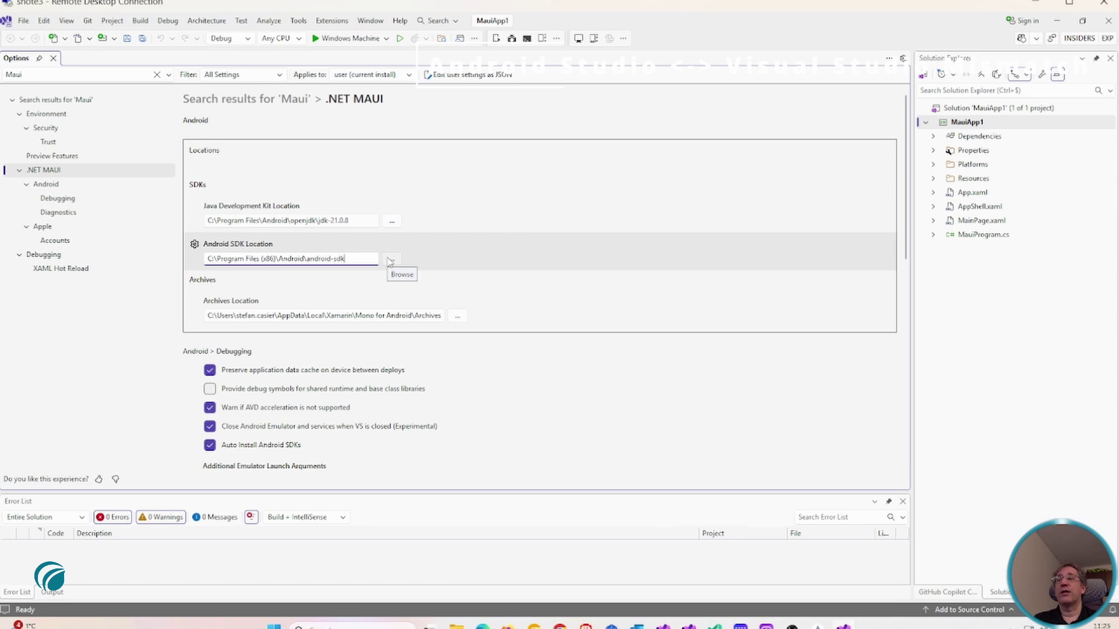
# Replace the Android SDK Location with the SDK path copied from Android Studio and accept the android-sdk-license.
pyautogui.moveTo(346, 259); pyautogui.dragTo(103, 267)
pyautogui.hotkey('ctrl', 'v')
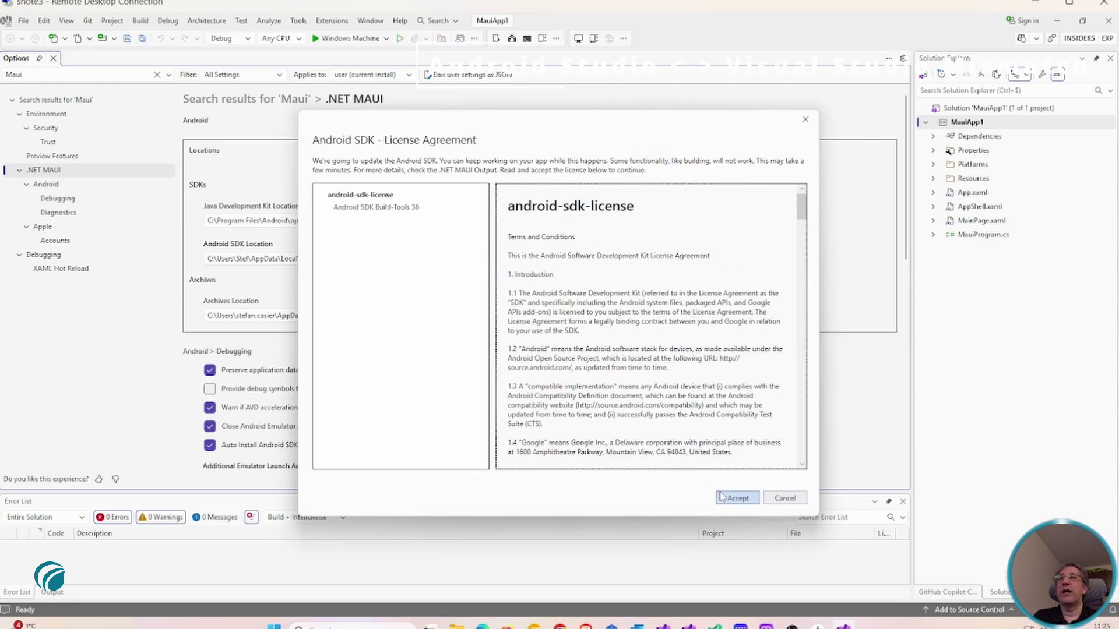
pyautogui.click(737, 498)
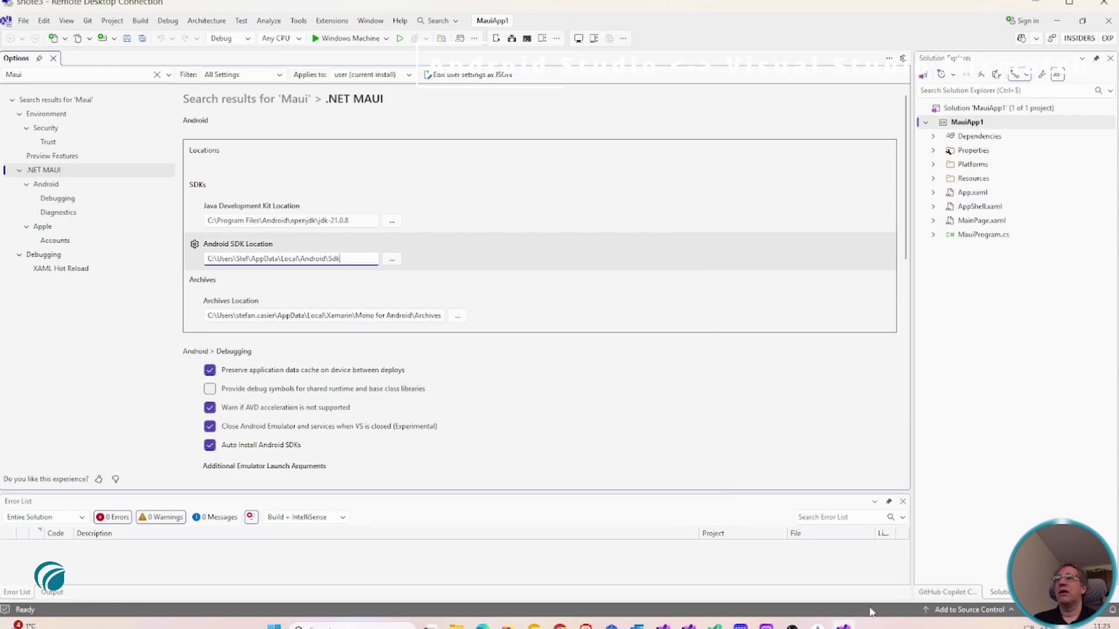
# Restart Visual Studio with the MauiApp1 solution and try to open the Android Device Manager.
pyautogui.click(1108, 21)
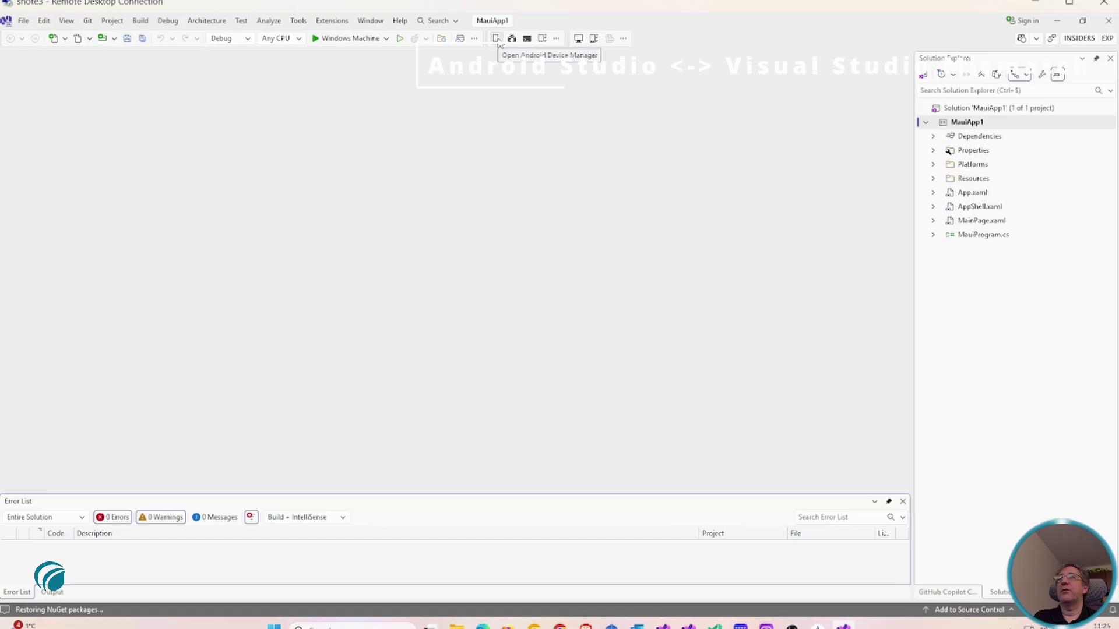
pyautogui.click(496, 40)
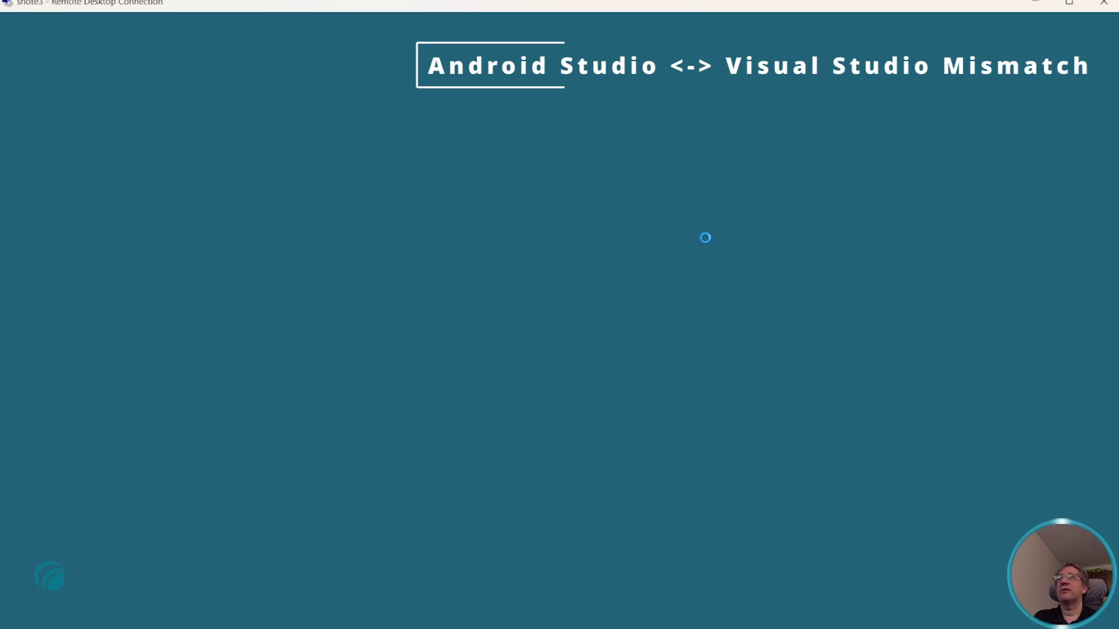
pyautogui.click(493, 424)
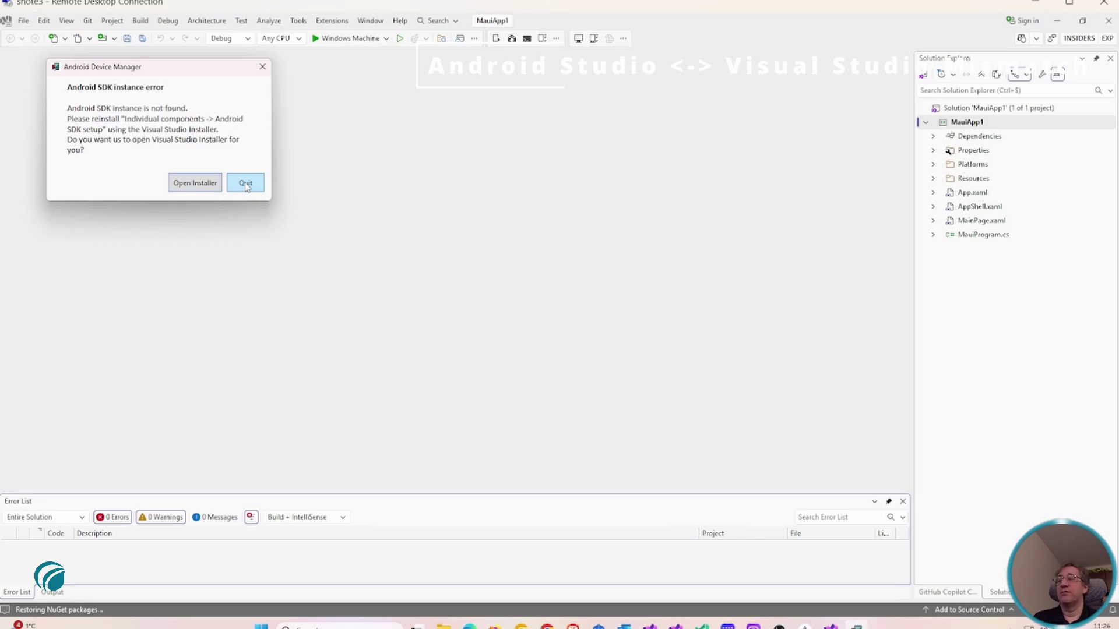
pyautogui.click(245, 184)
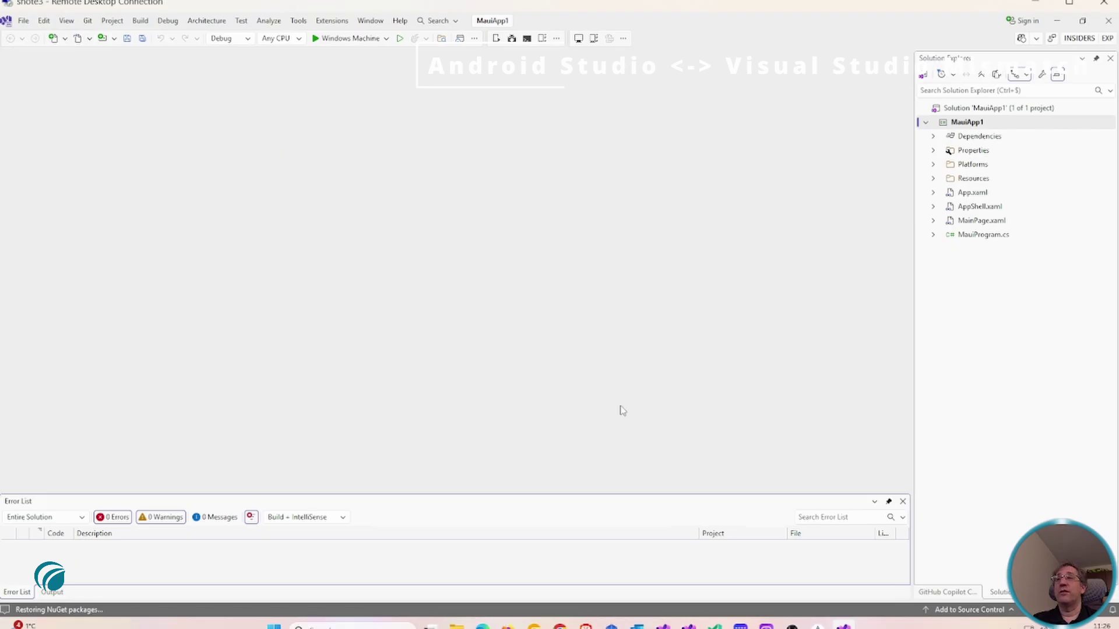
# Switch to Android Studio, install Android SDK Command-line Tools (latest) from the SDK tools, and close the settings.
pyautogui.click(816, 625)
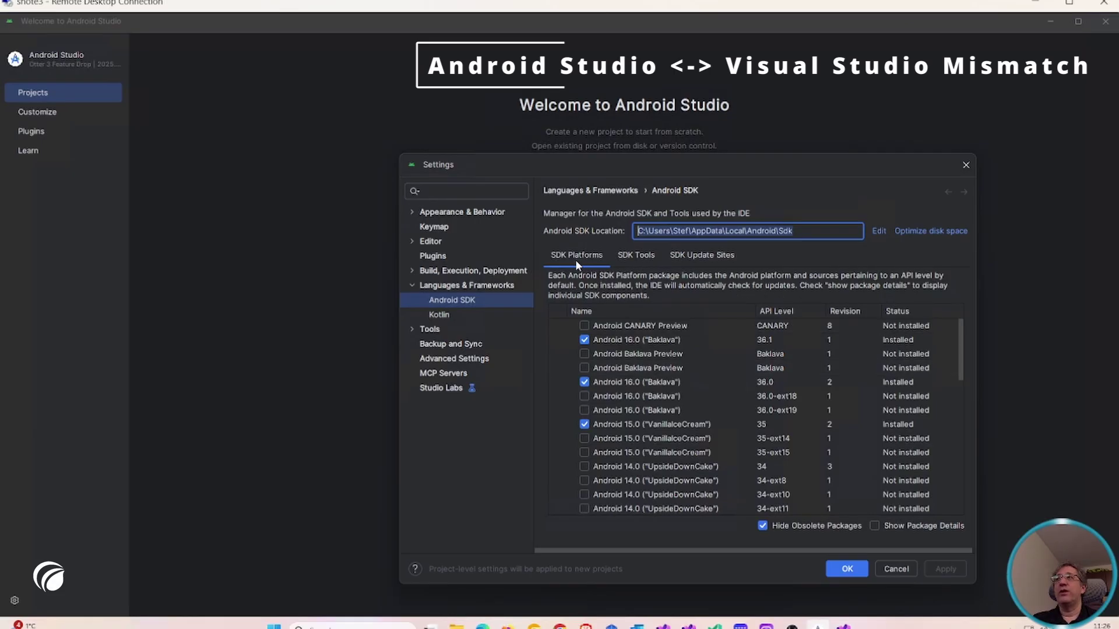
pyautogui.click(629, 257)
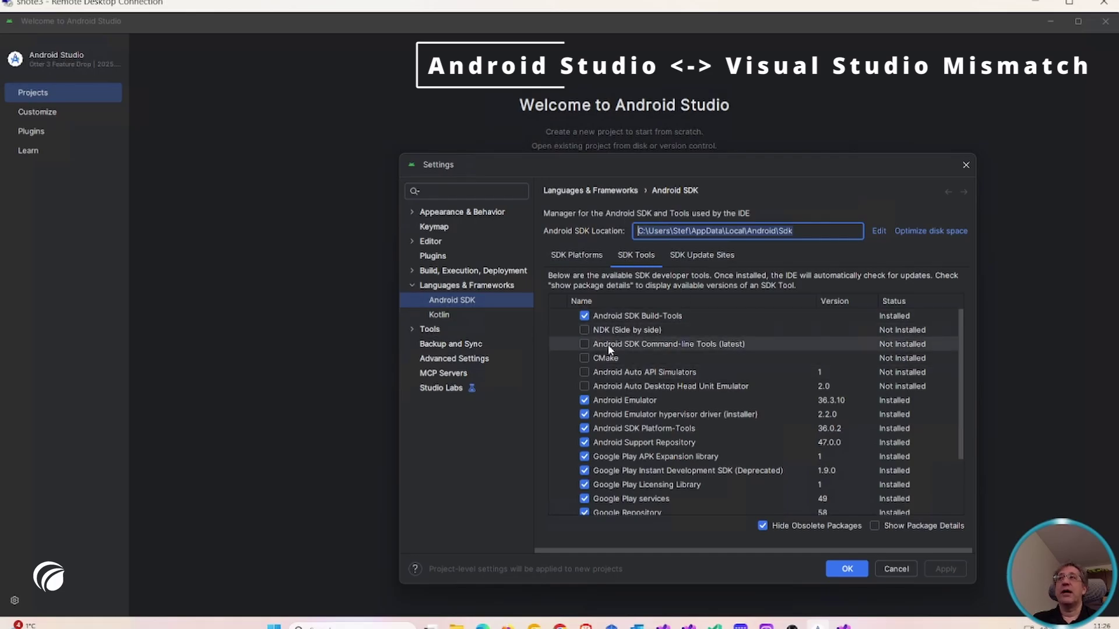
pyautogui.click(693, 345)
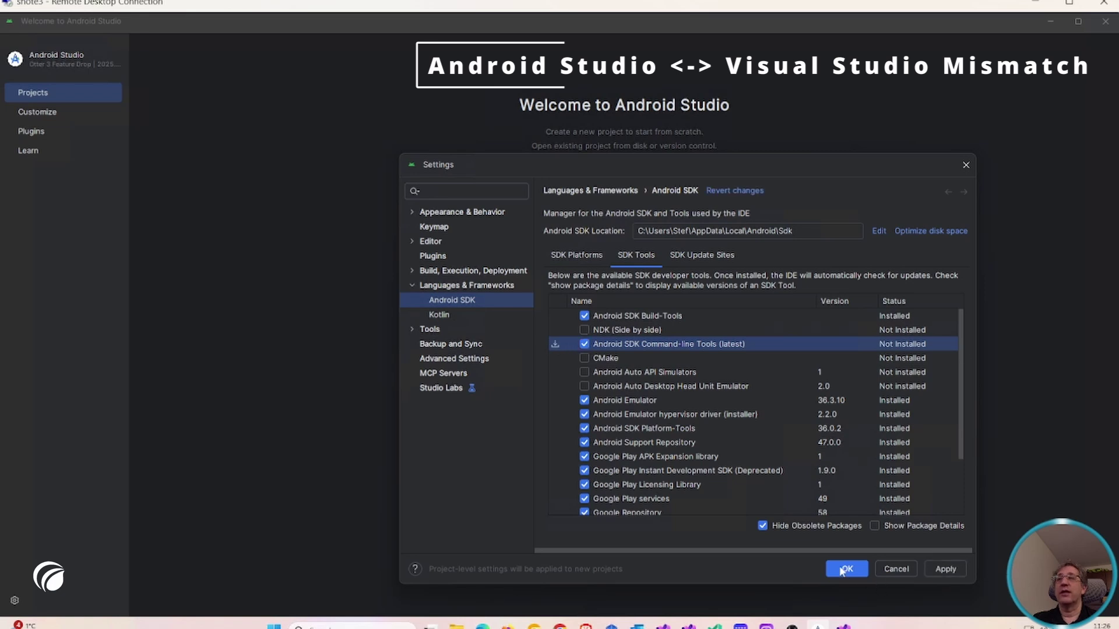
pyautogui.click(945, 569)
pyautogui.click(796, 423)
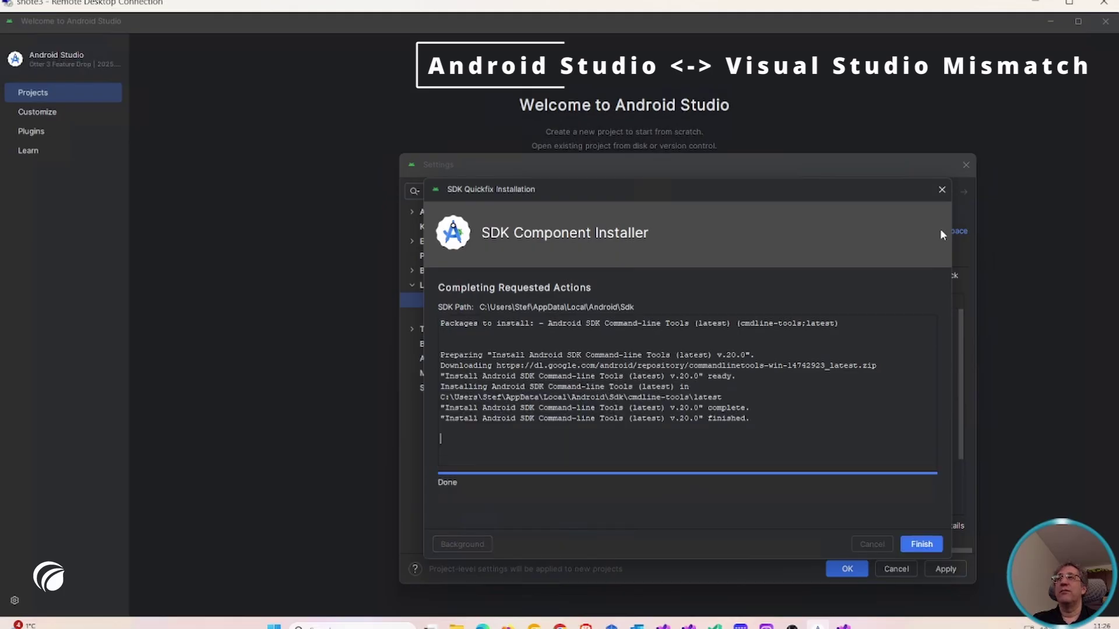
pyautogui.click(936, 544)
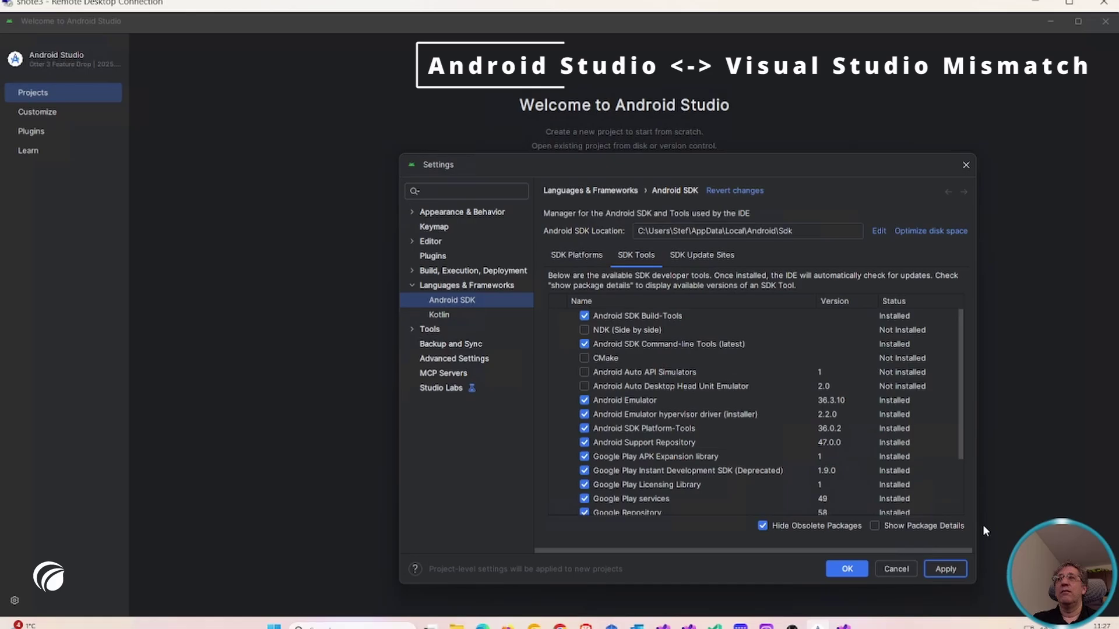
pyautogui.click(956, 571)
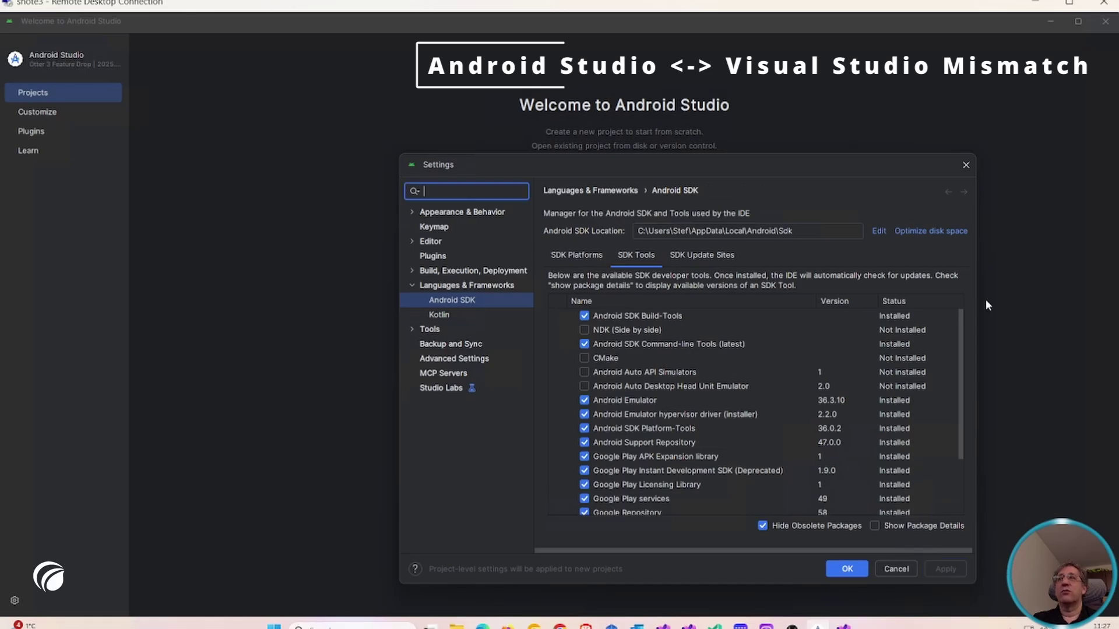
pyautogui.click(855, 571)
# Switch to Visual Studio, open the Android Device Manager and check the start status of each listed emulator.
pyautogui.click(844, 625)
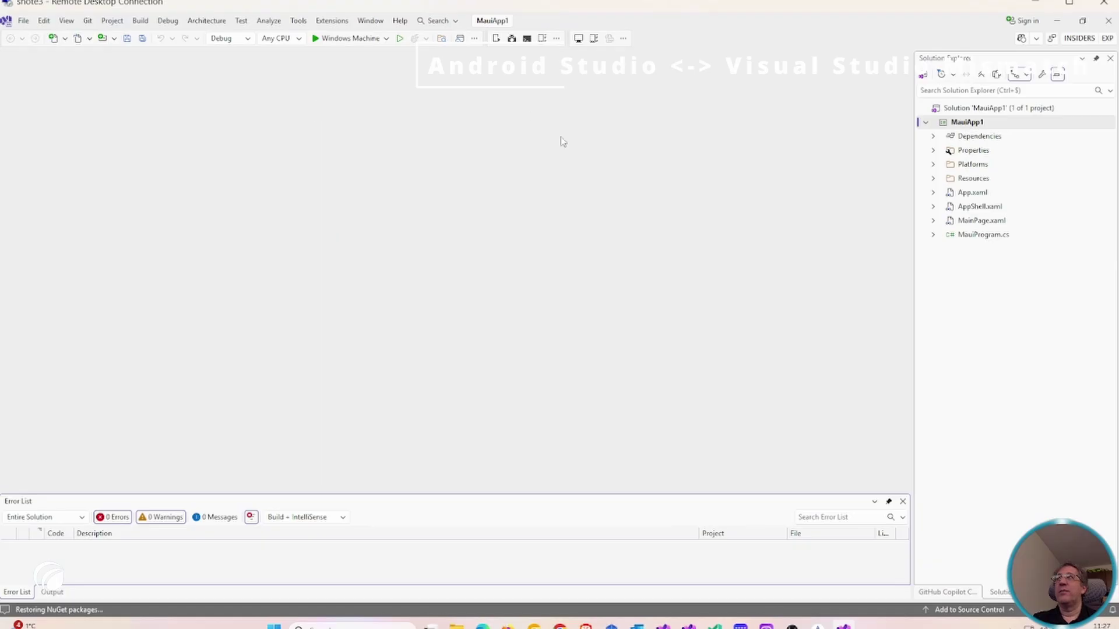
pyautogui.click(512, 40)
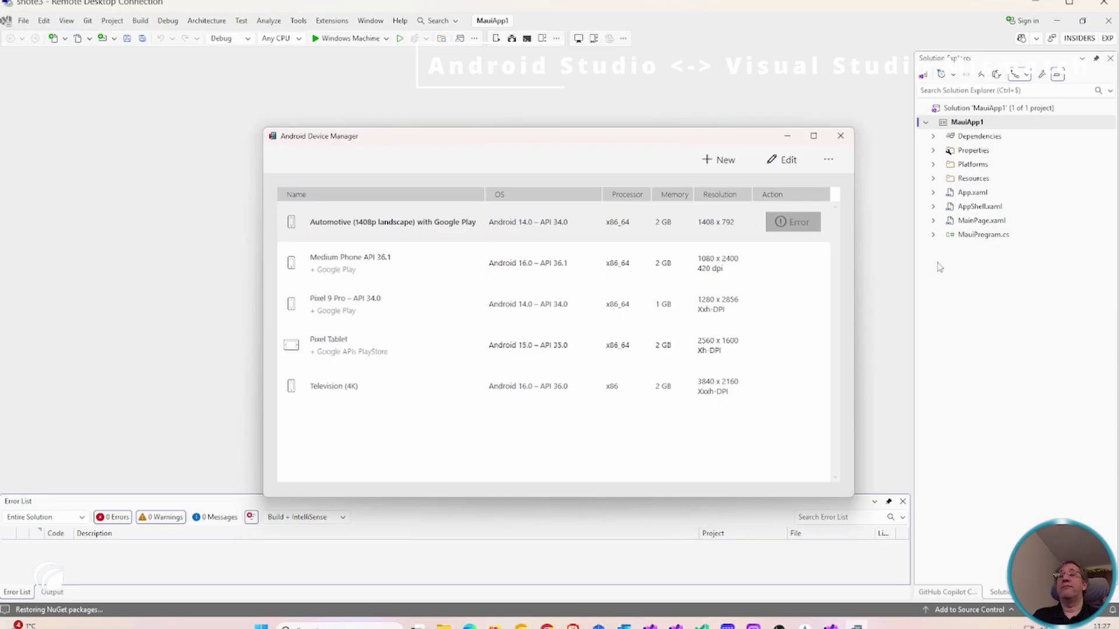
pyautogui.click(443, 274)
pyautogui.click(451, 312)
pyautogui.click(495, 382)
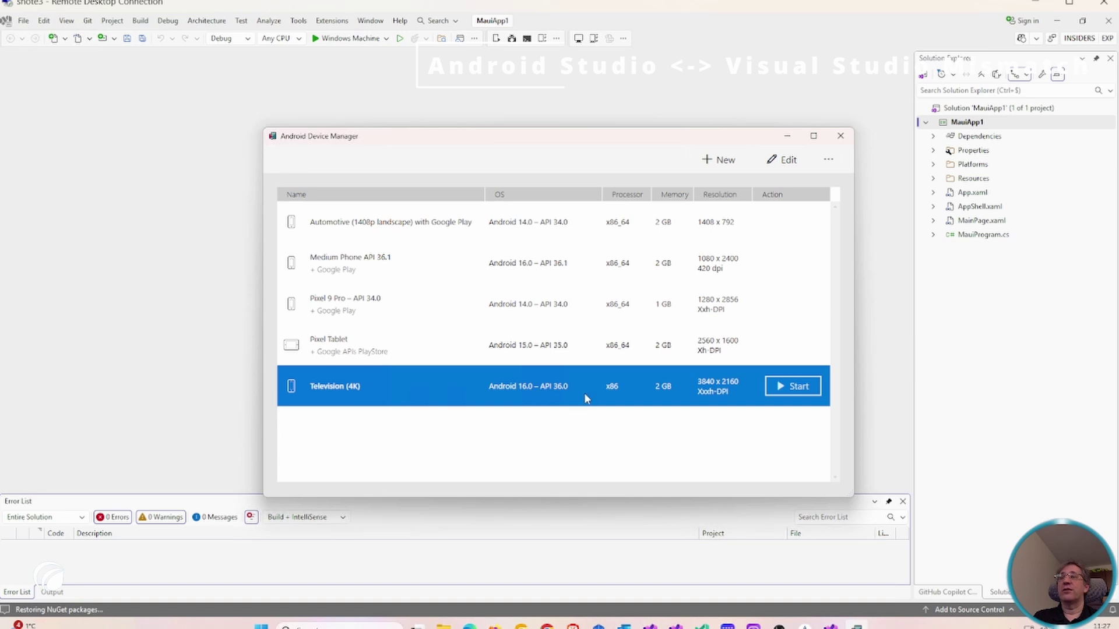
pyautogui.click(487, 343)
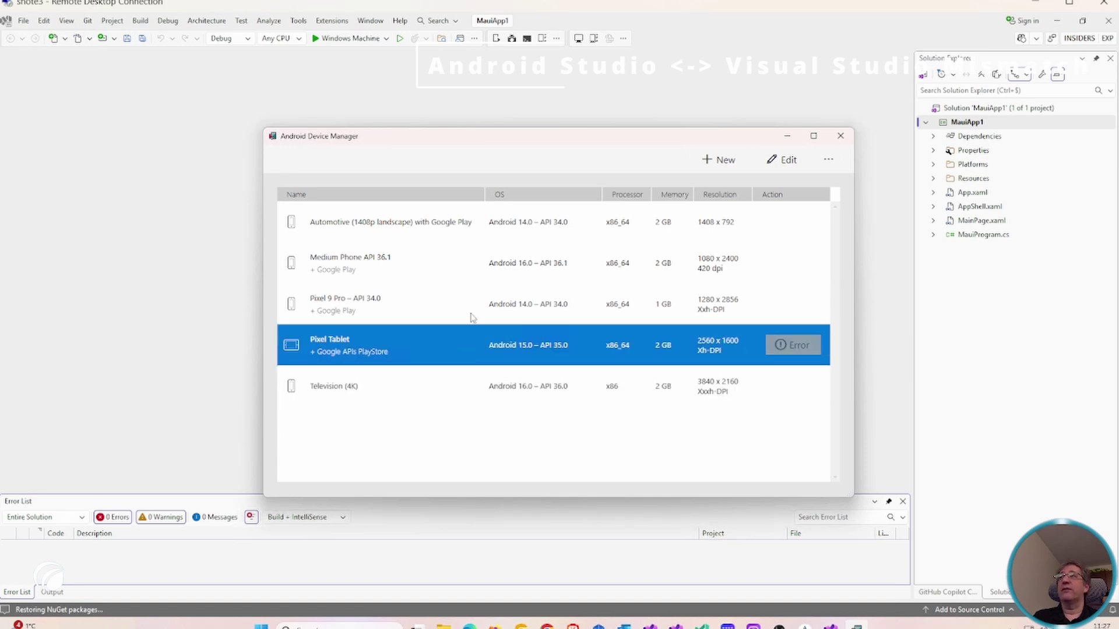
pyautogui.click(437, 320)
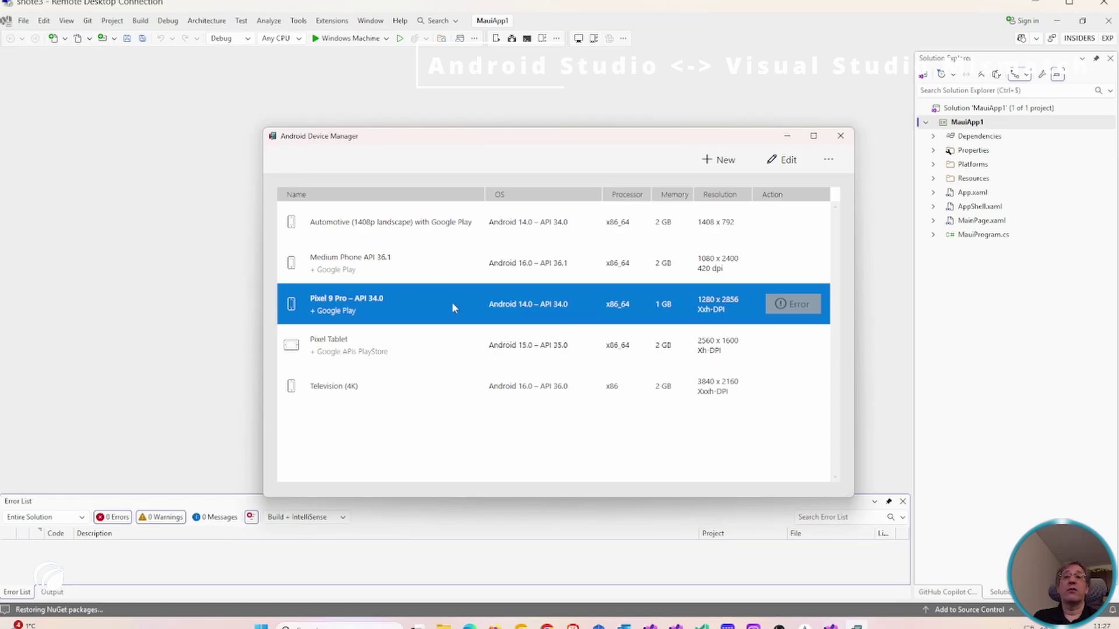
pyautogui.click(446, 258)
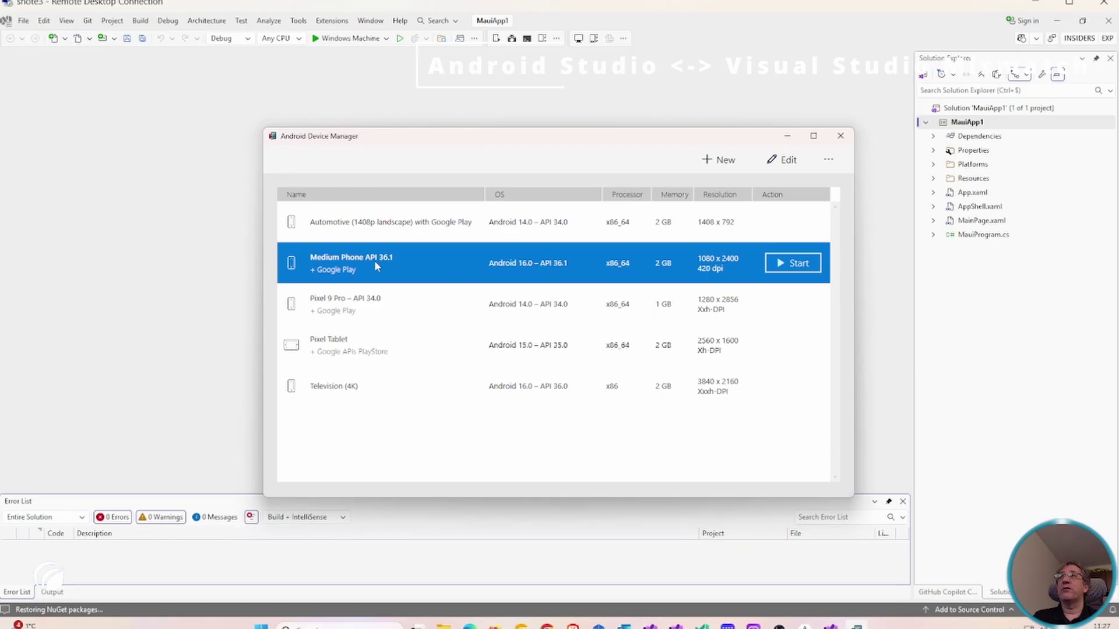
# Delete the Pixel 9 Pro – API 34.0 emulator from the Android Device Manager.
pyautogui.rightClick(385, 306)
pyautogui.click(413, 419)
pyautogui.click(600, 335)
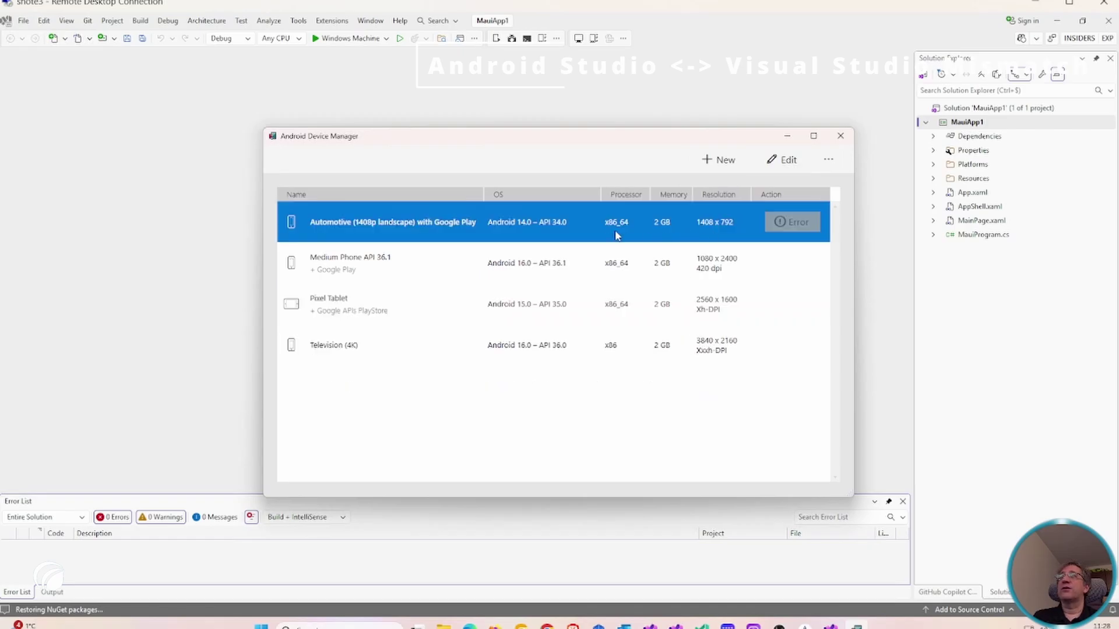
# Check the status of the remaining emulators and start the Medium Phone API 36.1 device.
pyautogui.click(592, 276)
pyautogui.click(582, 301)
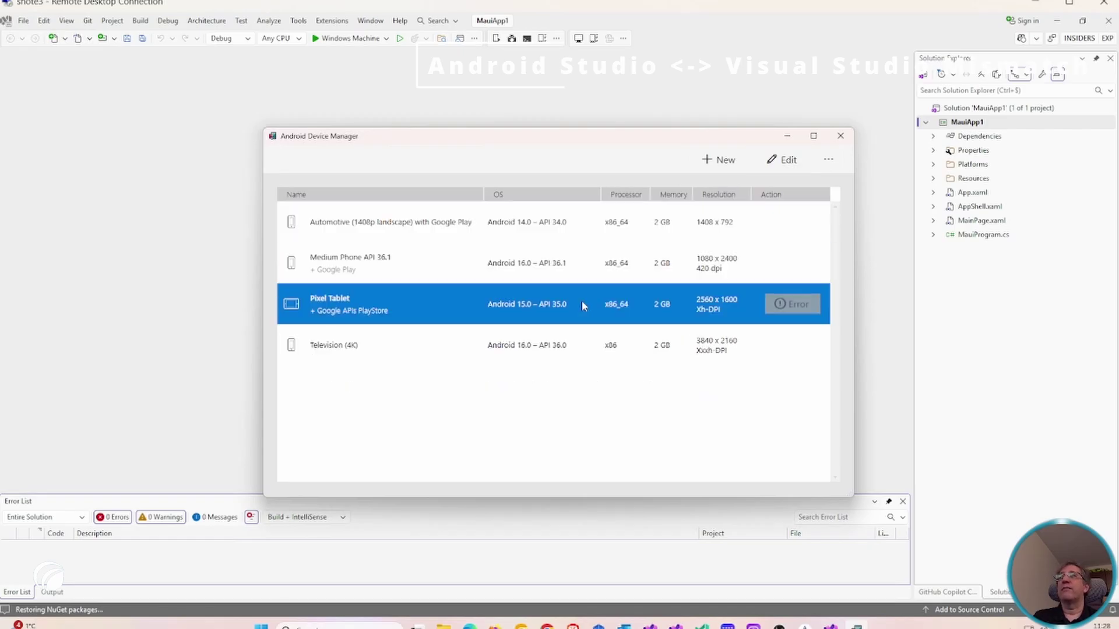
pyautogui.click(798, 265)
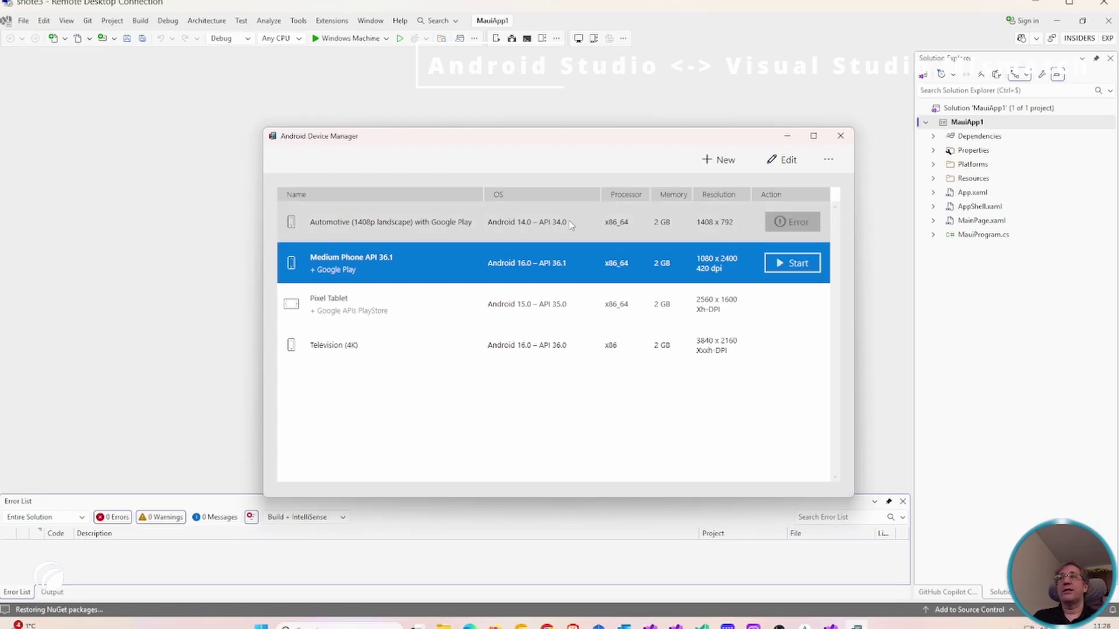
pyautogui.click(390, 268)
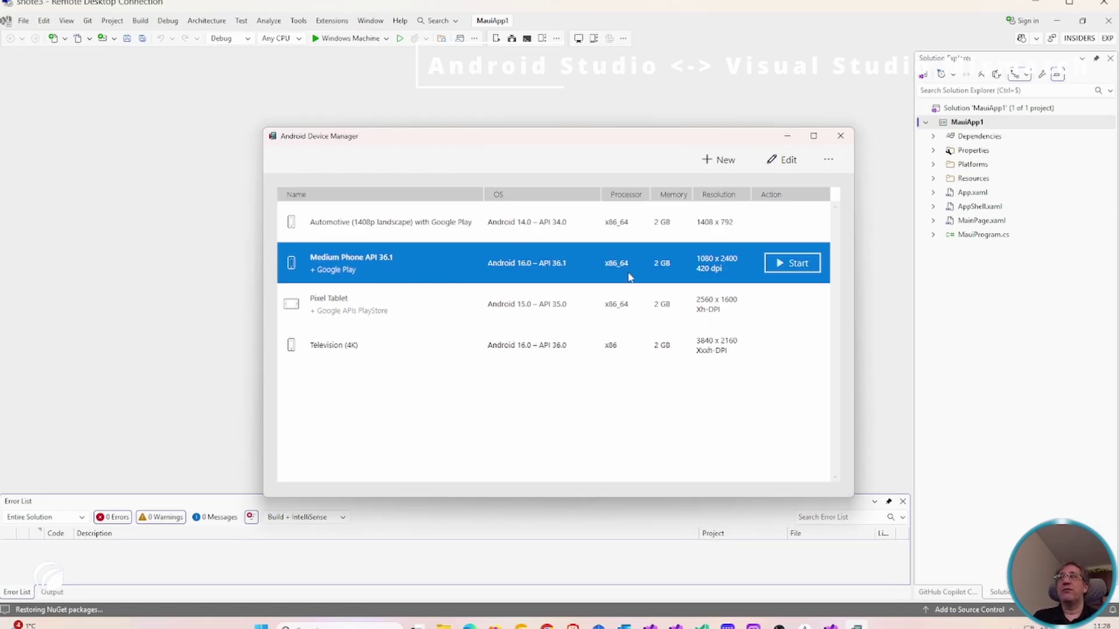
pyautogui.click(808, 268)
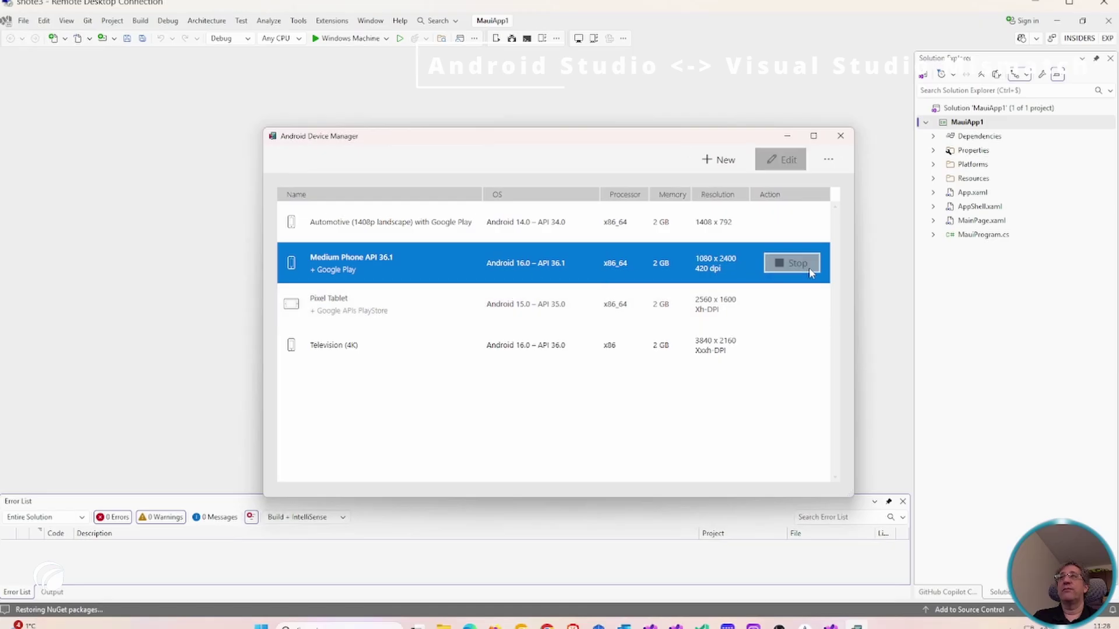